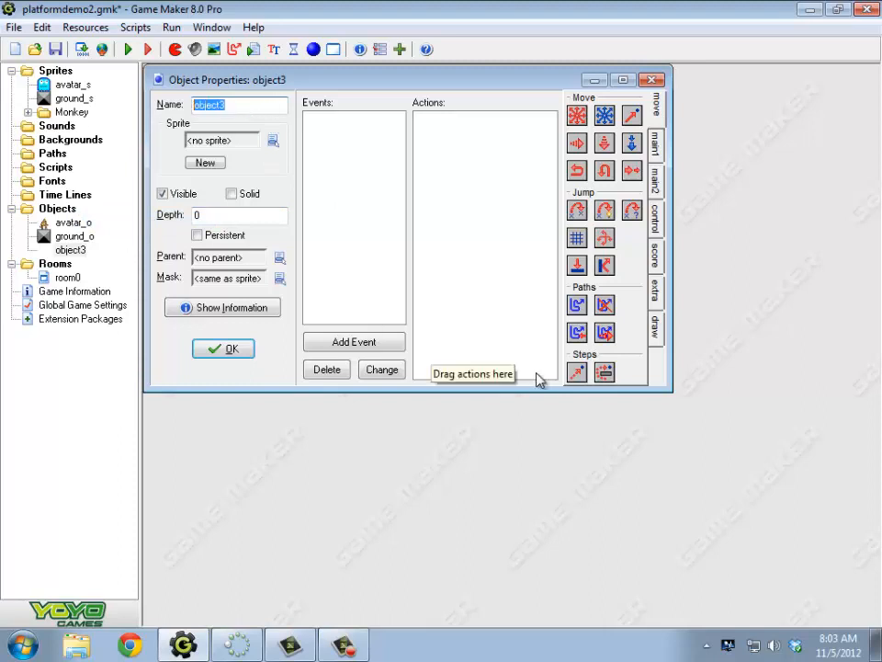
Step: Name the new object enemy_o and assign it the avatar_s sprite
type("enemy_o")
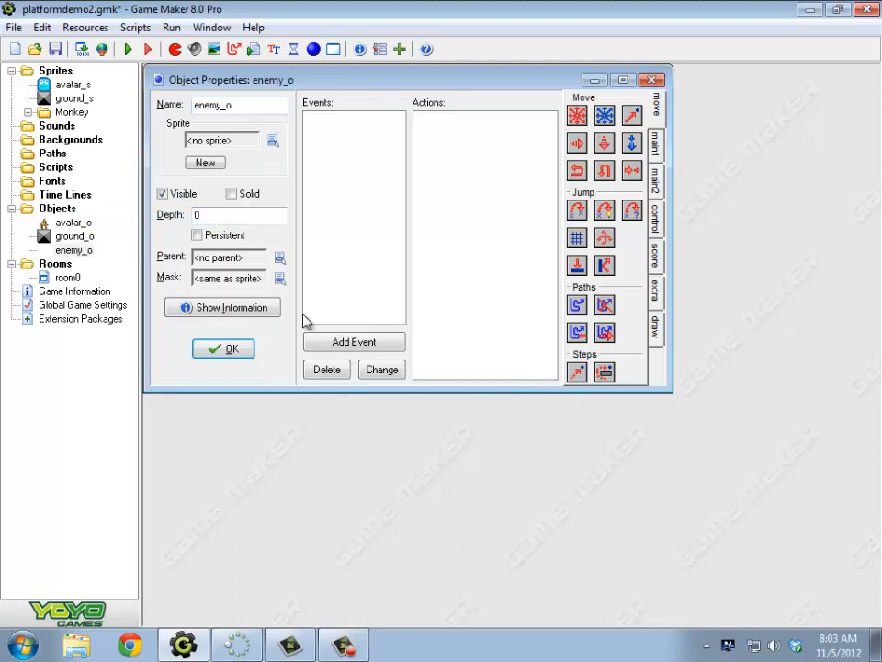
left_click(273, 140)
left_click(326, 169)
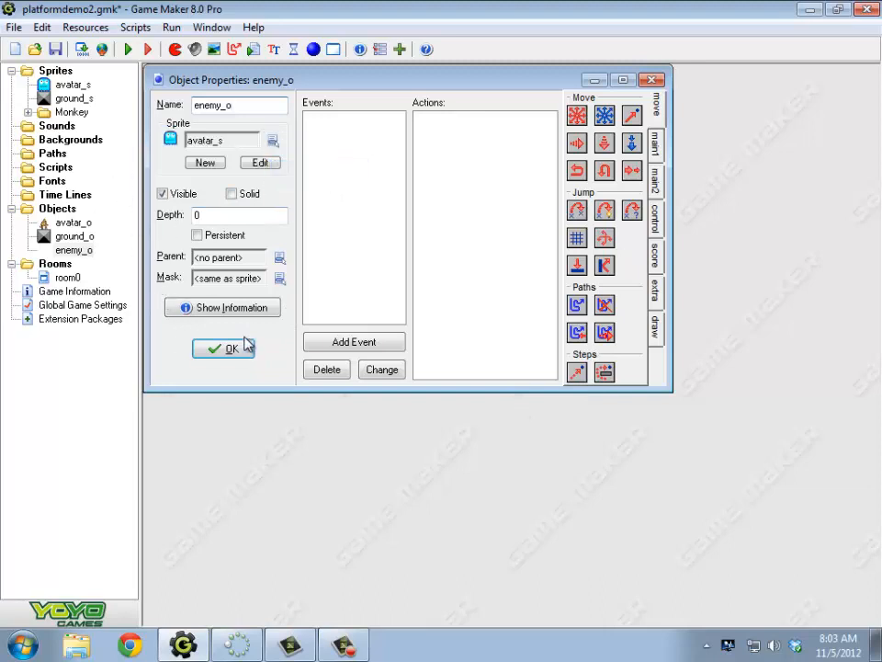
Step: Compare the avatar_s and m_stand_left sprites in their properties, including size and origin, and close both
double_click(46, 113)
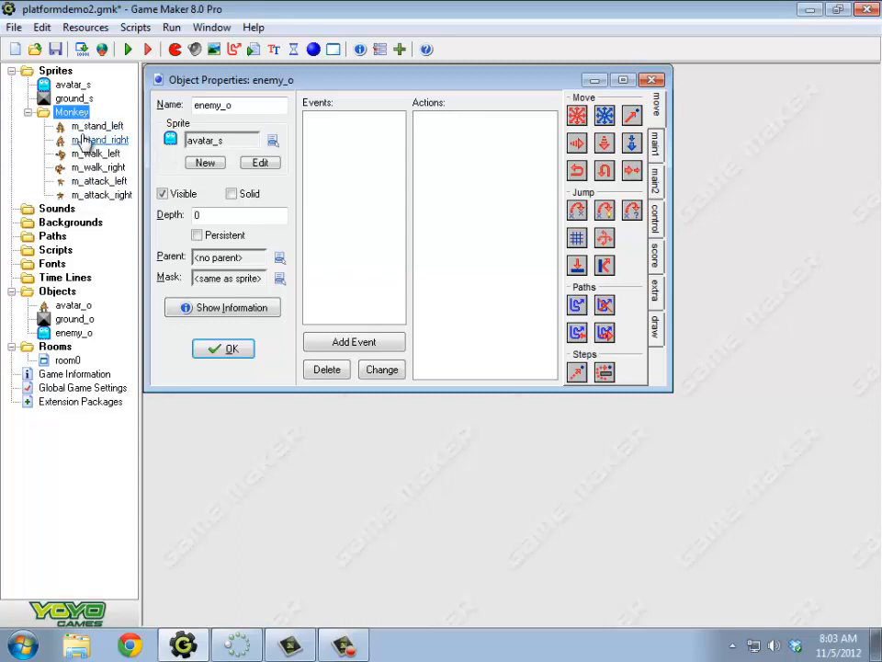
double_click(73, 85)
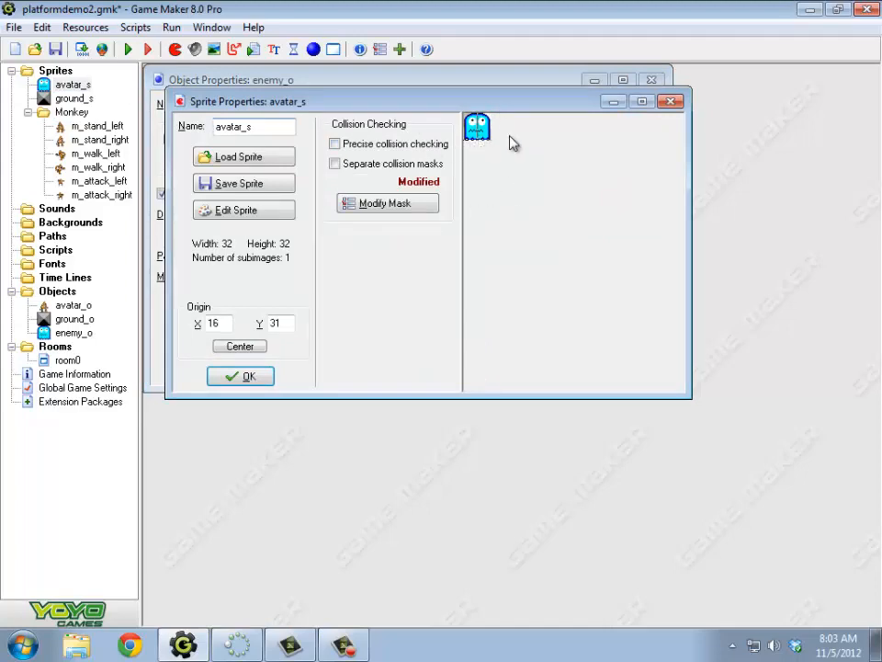
double_click(97, 126)
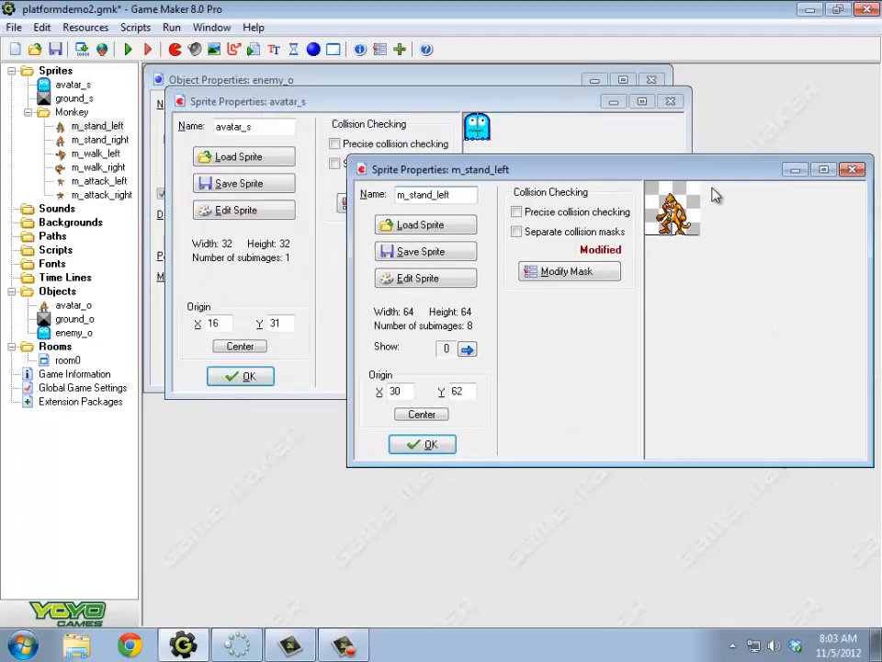
left_click_drag(682, 175, 507, 182)
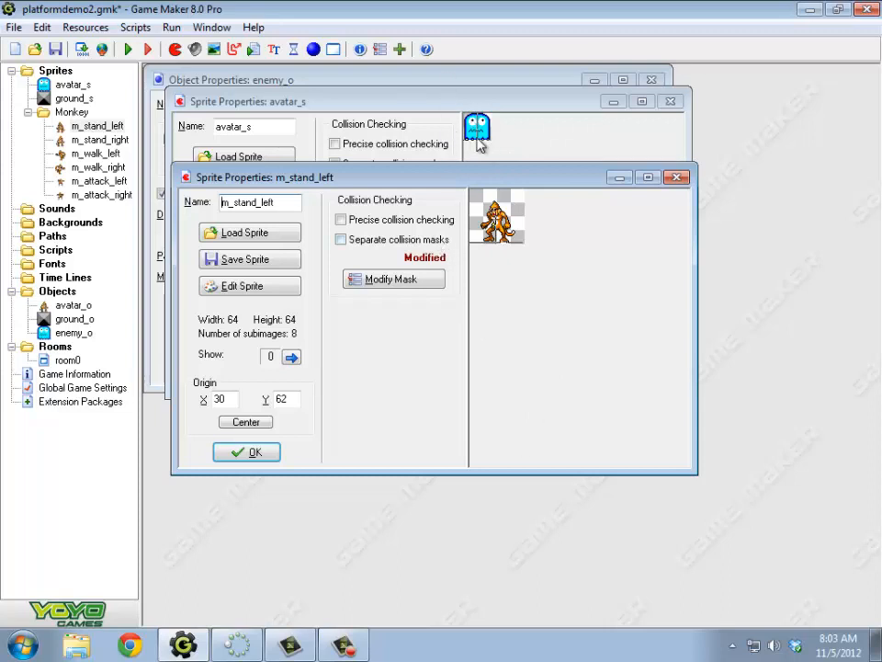
left_click(254, 453)
left_click(232, 377)
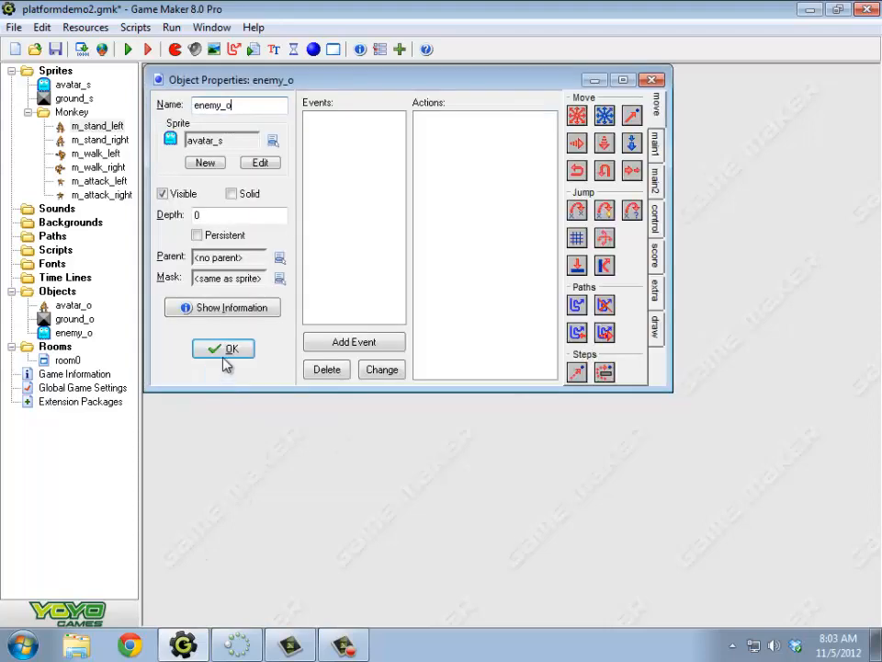
Step: Save the enemy_o object and add a collision event with enemy_o to the avatar_o object
left_click(224, 347)
double_click(69, 306)
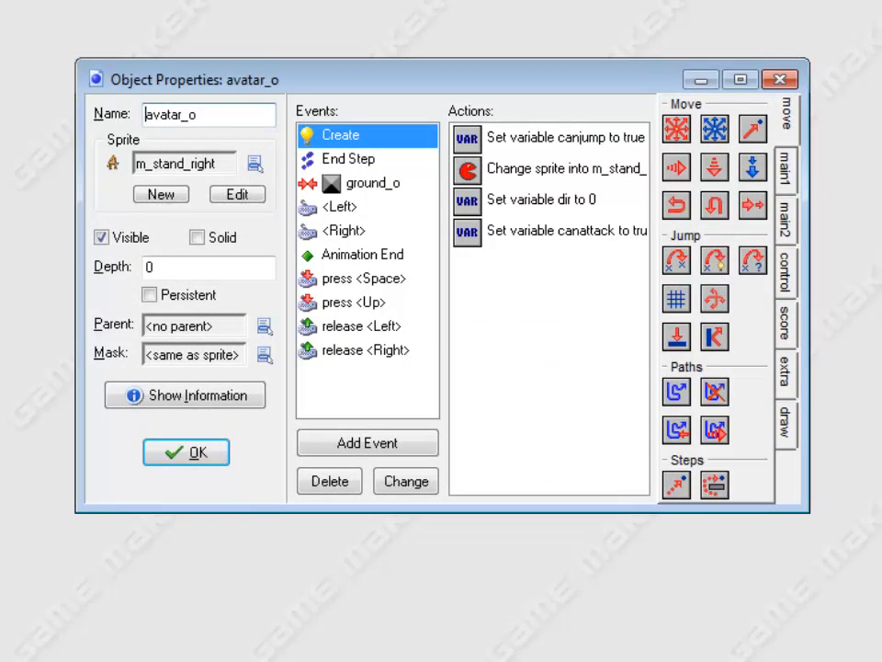
left_click(189, 114)
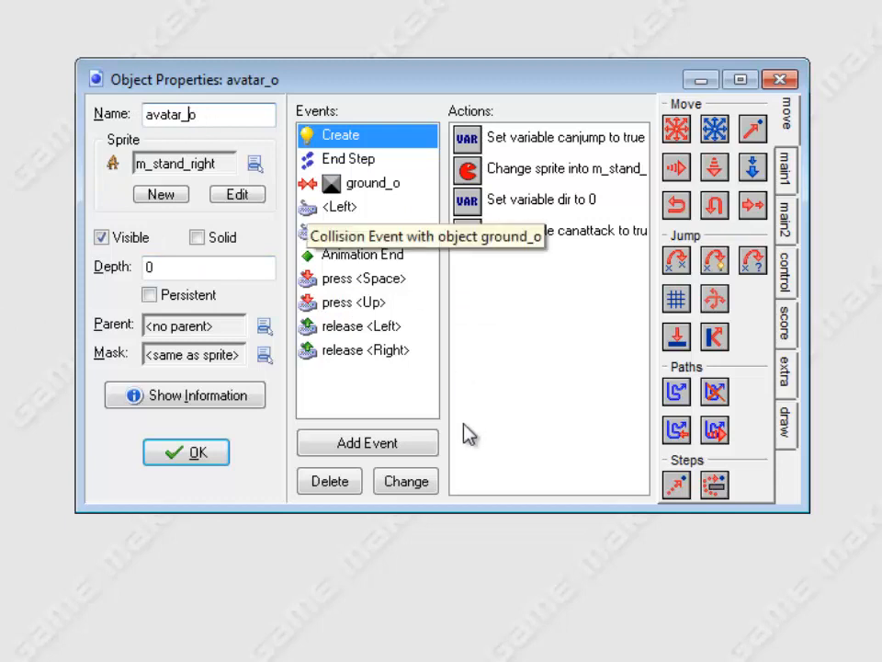
left_click(389, 444)
left_click(323, 386)
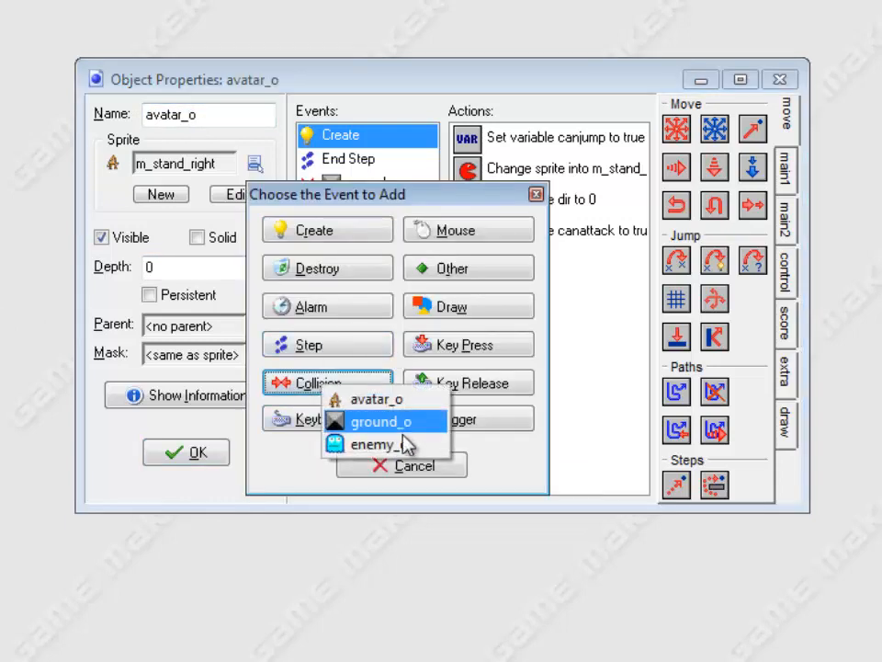
left_click(405, 445)
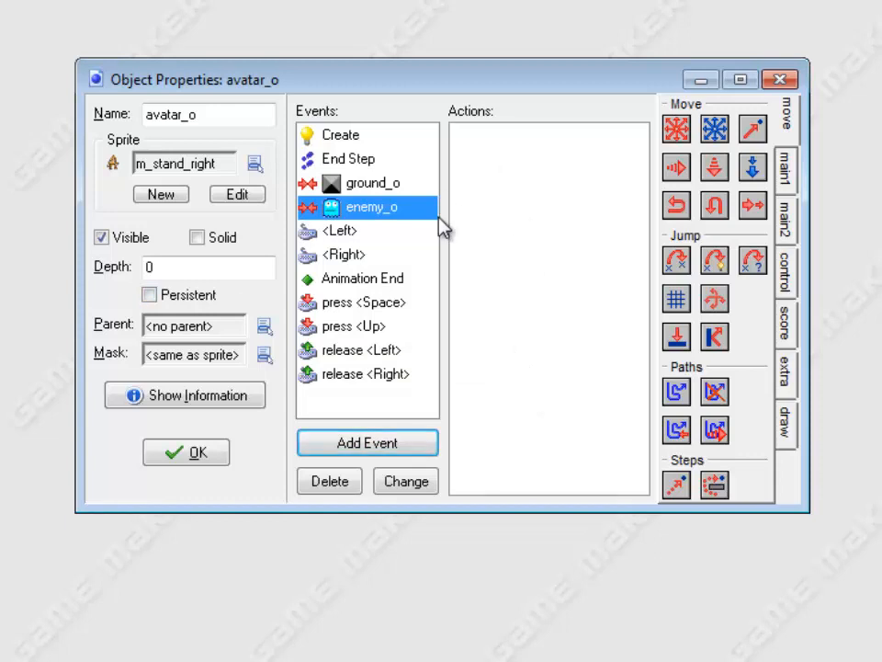
Step: Add a Set Lives action with 3 new lives at the end of avatar_o's Create event
left_click(345, 138)
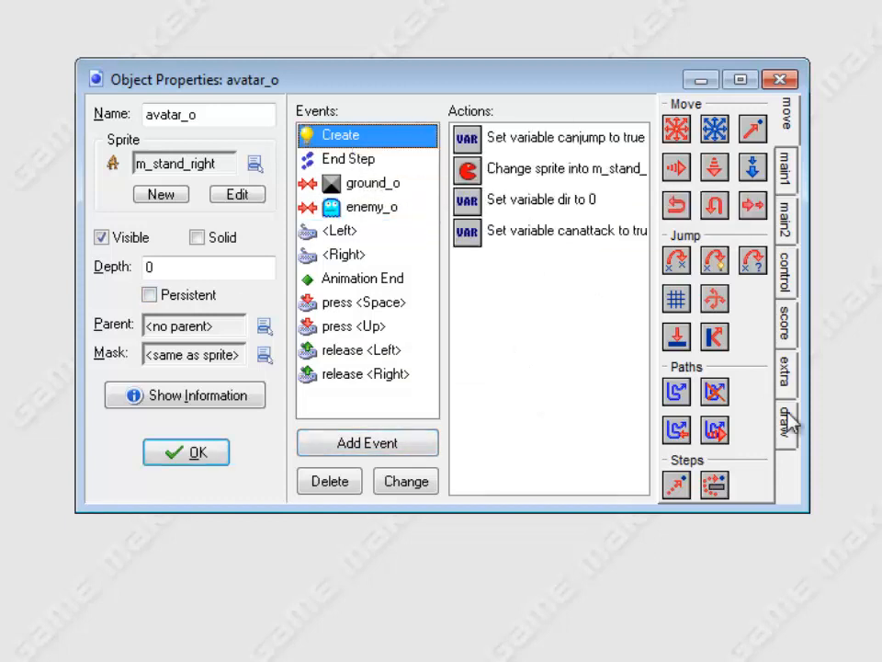
left_click(792, 262)
left_click(785, 320)
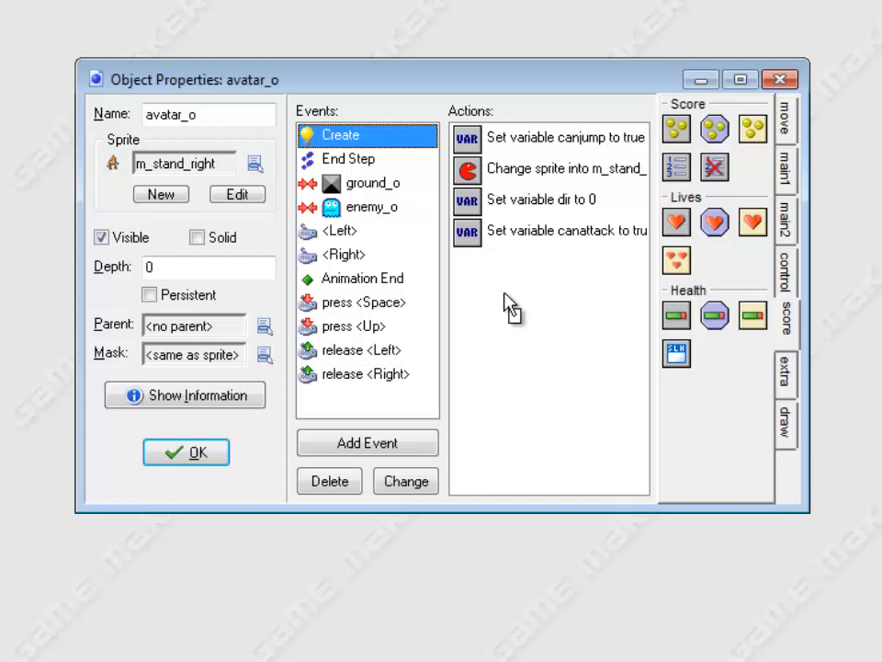
left_click_drag(676, 222, 614, 462)
type("3")
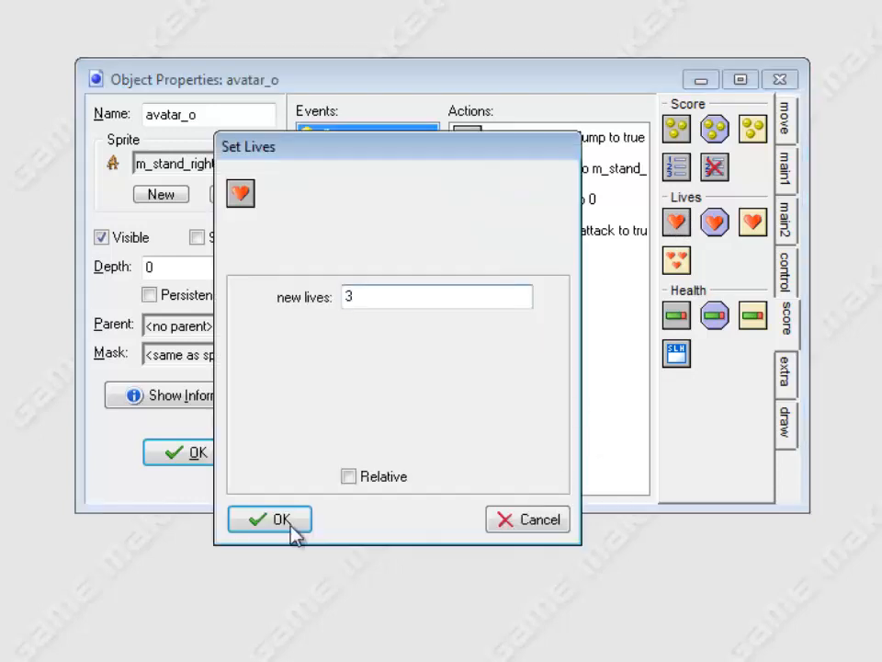
left_click(273, 520)
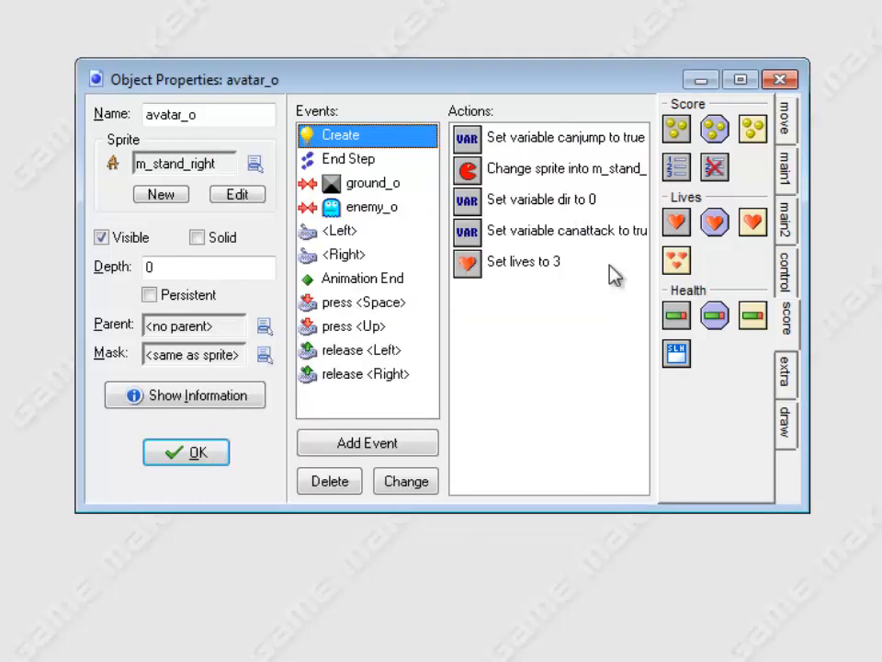
left_click(563, 265)
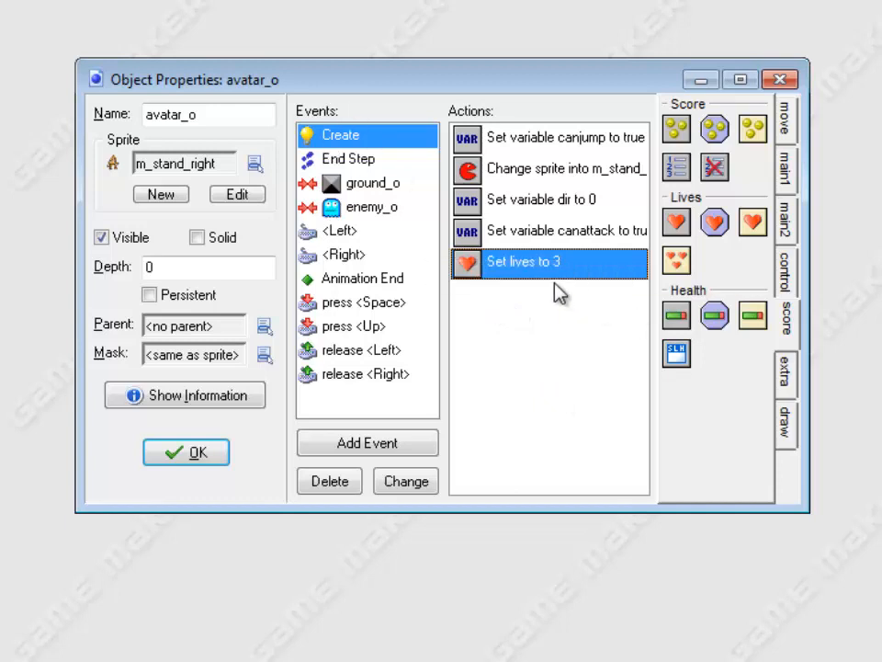
Step: Add a Test Variable action to the enemy_o collision event, testing variable y with the smaller than operation
left_click(368, 207)
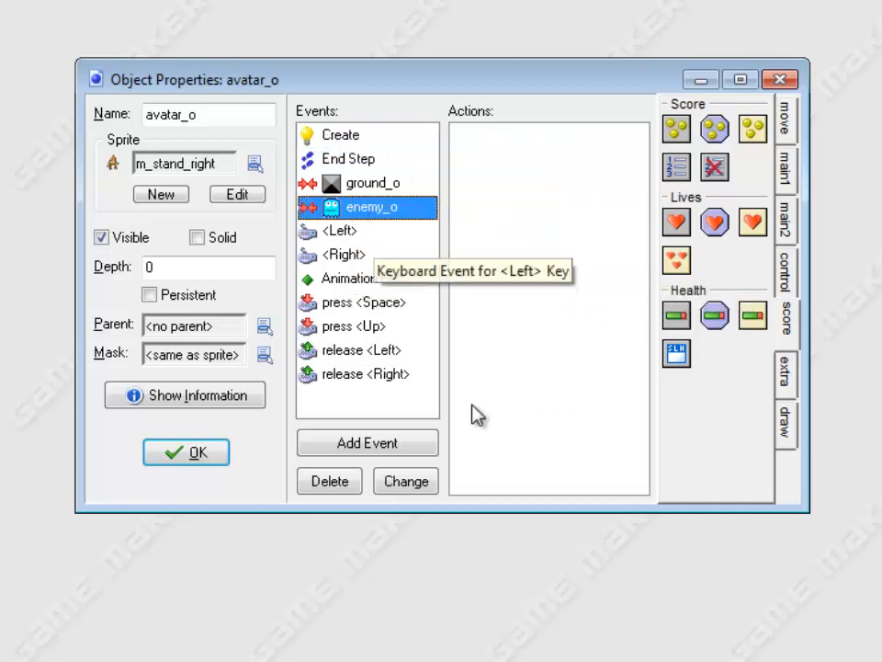
left_click(788, 287)
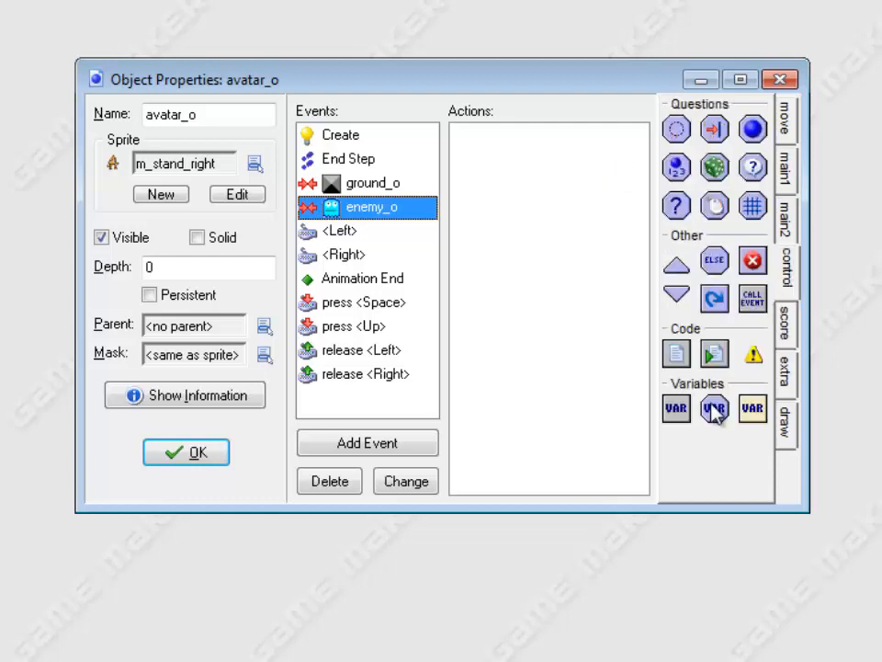
left_click_drag(716, 407, 552, 239)
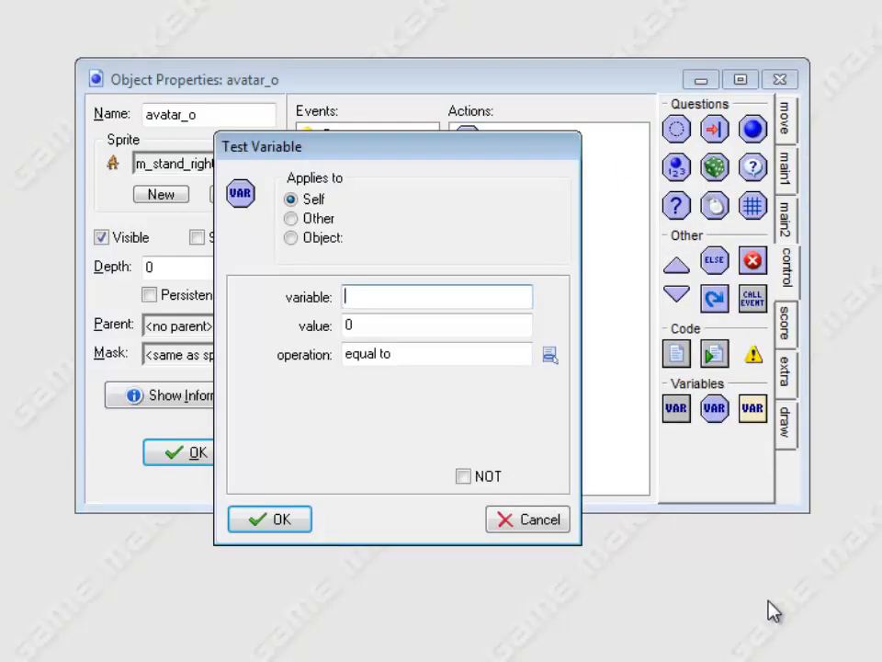
left_click_drag(417, 143, 553, 288)
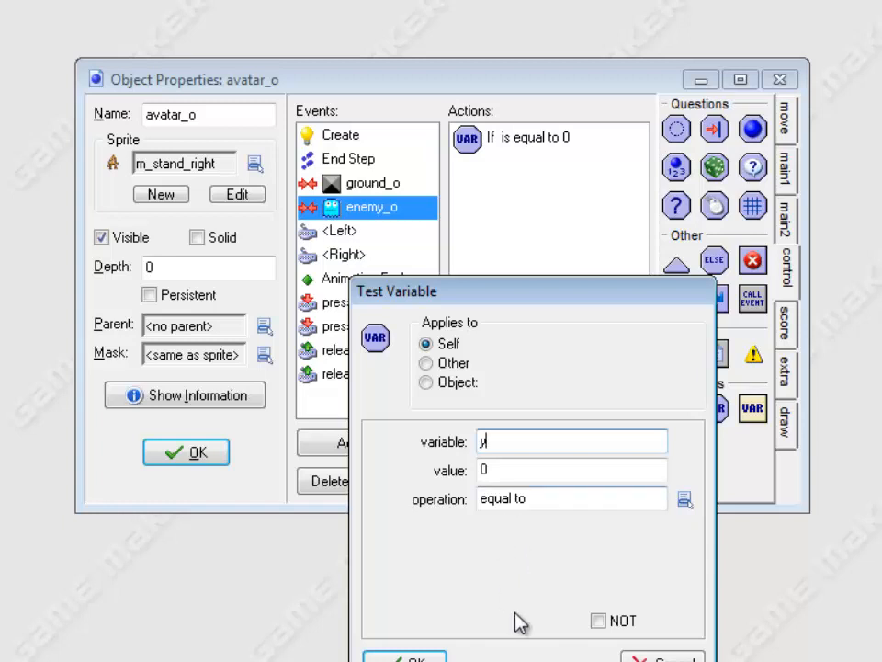
left_click(508, 470)
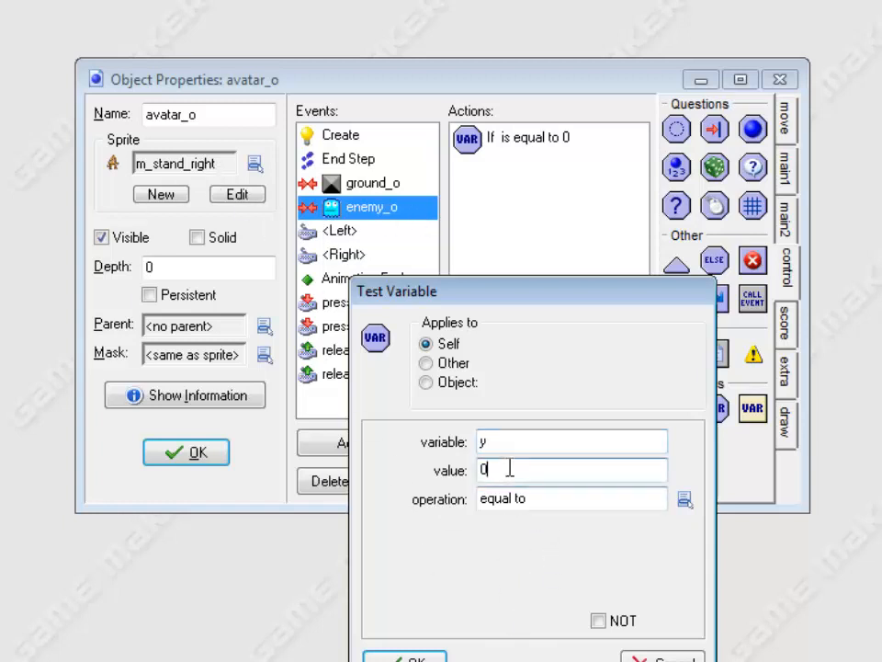
left_click(685, 499)
left_click(748, 544)
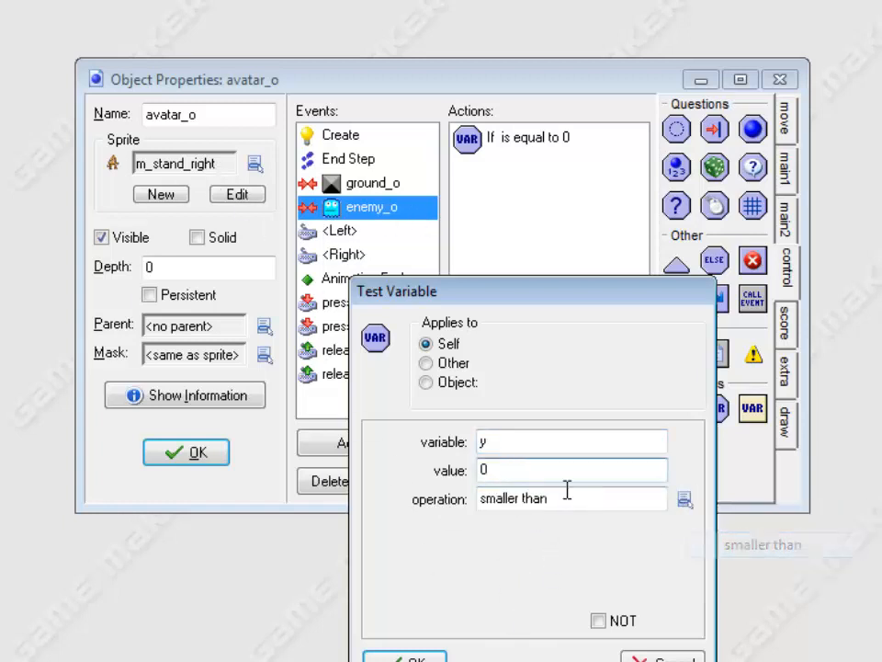
Step: Set the comparison value of the y test to other.y-20 and accept the action
double_click(507, 468)
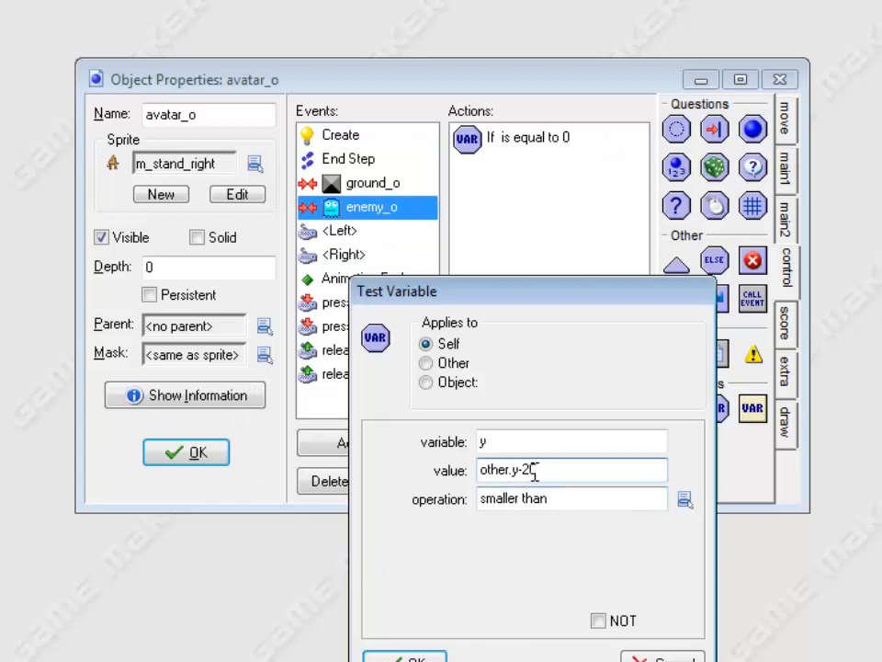
left_click_drag(518, 469, 142, 522)
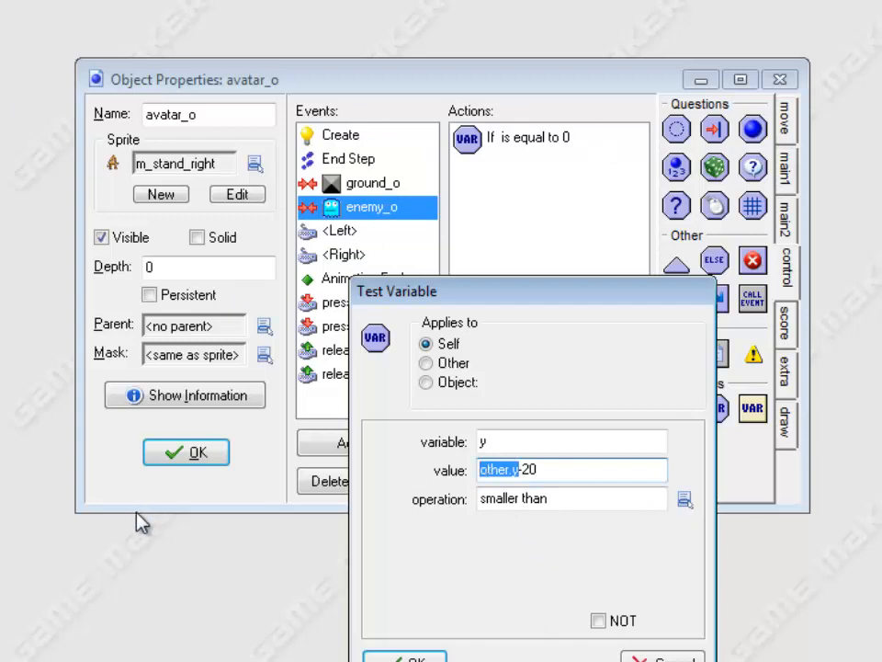
left_click_drag(518, 469, 603, 471)
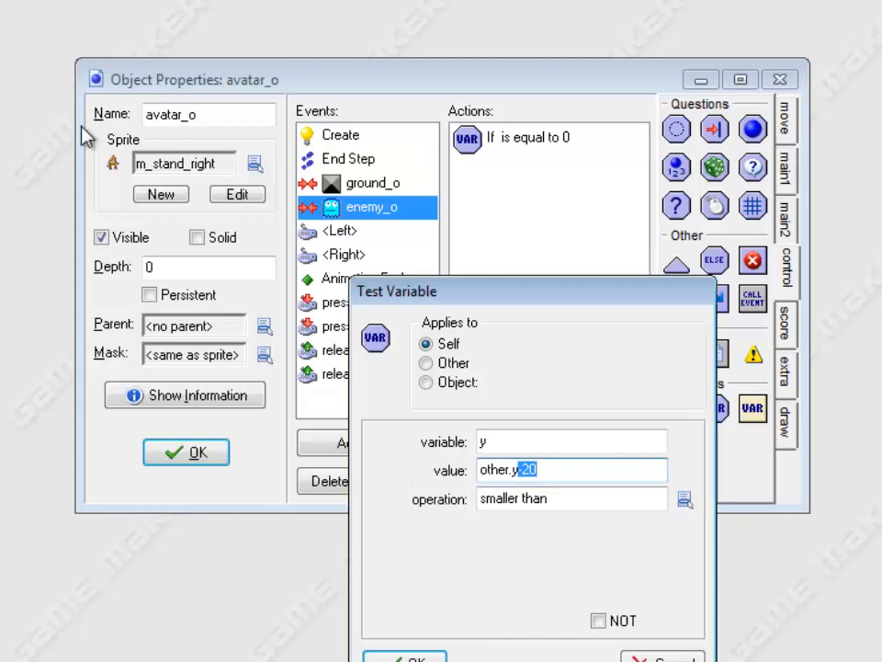
left_click(516, 444)
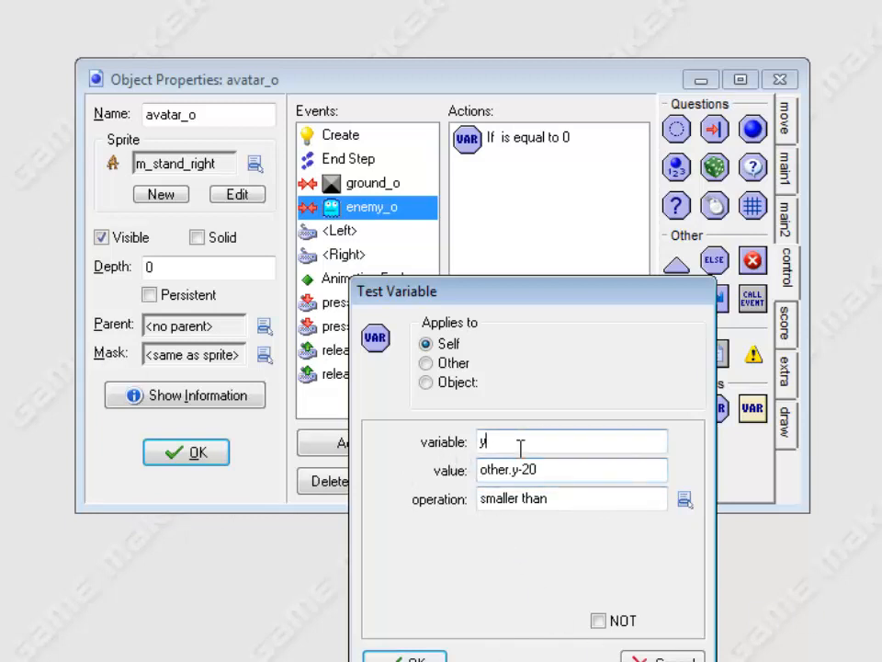
left_click_drag(538, 473, 281, 491)
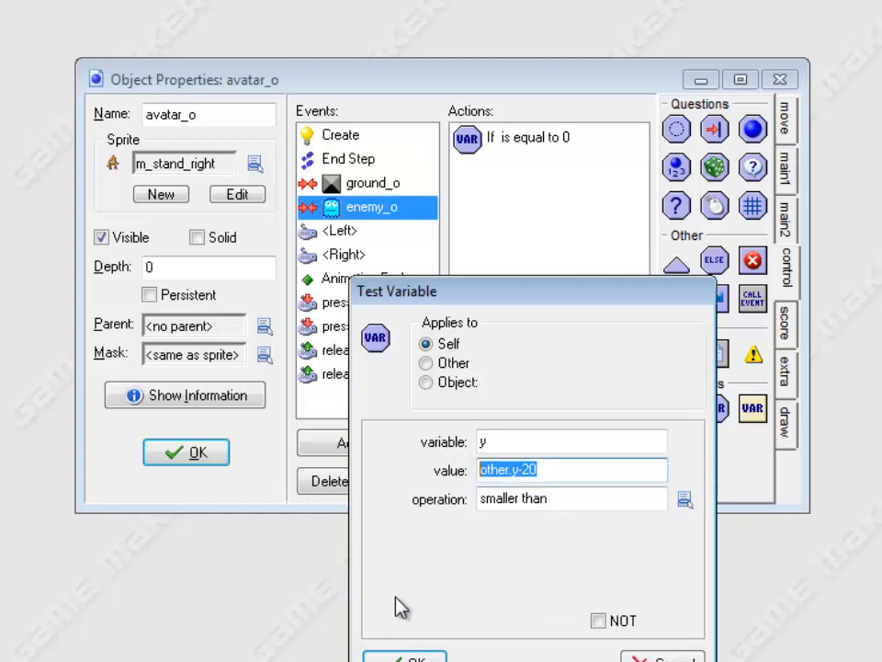
left_click(404, 658)
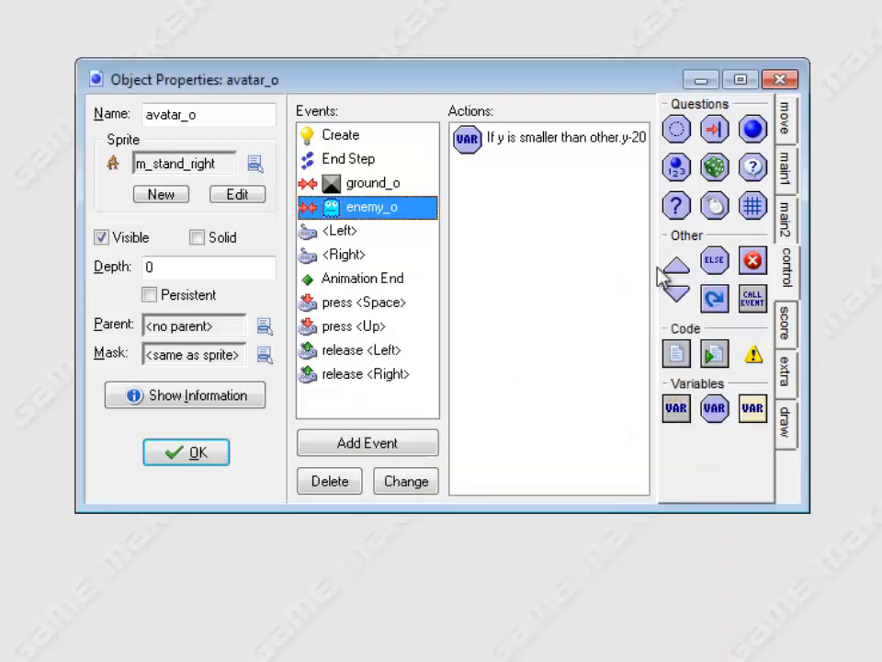
Step: Add a block under the y test containing a Destroy Instance action applied to Other
left_click_drag(678, 268, 507, 198)
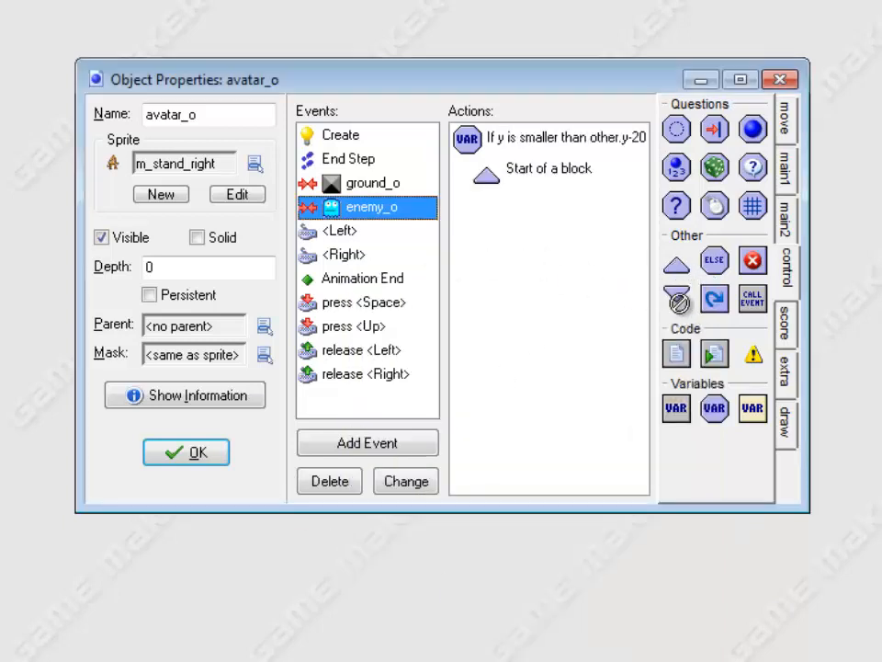
left_click_drag(676, 293, 505, 220)
left_click(788, 170)
left_click_drag(715, 171, 538, 217)
left_click(438, 362)
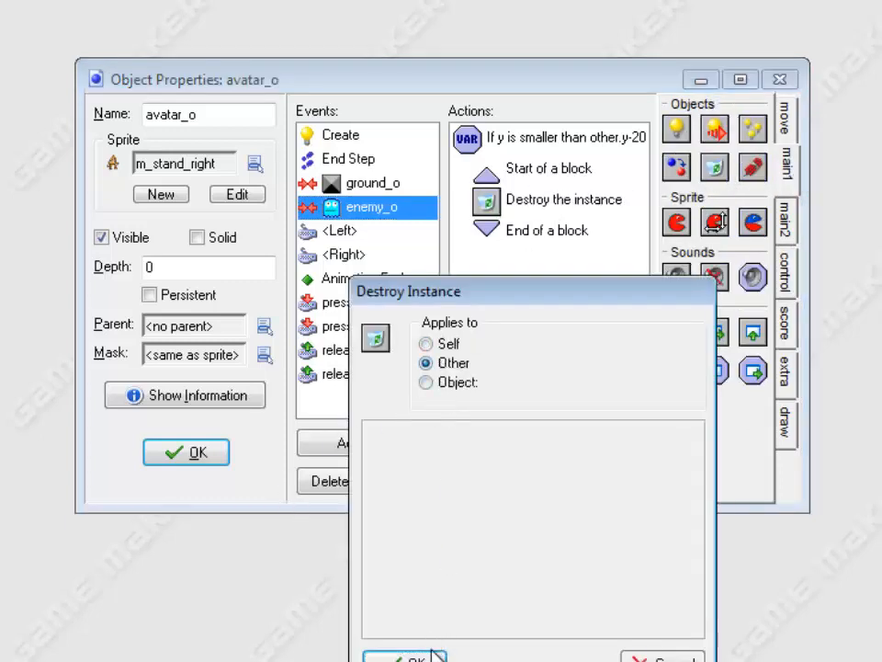
left_click(404, 658)
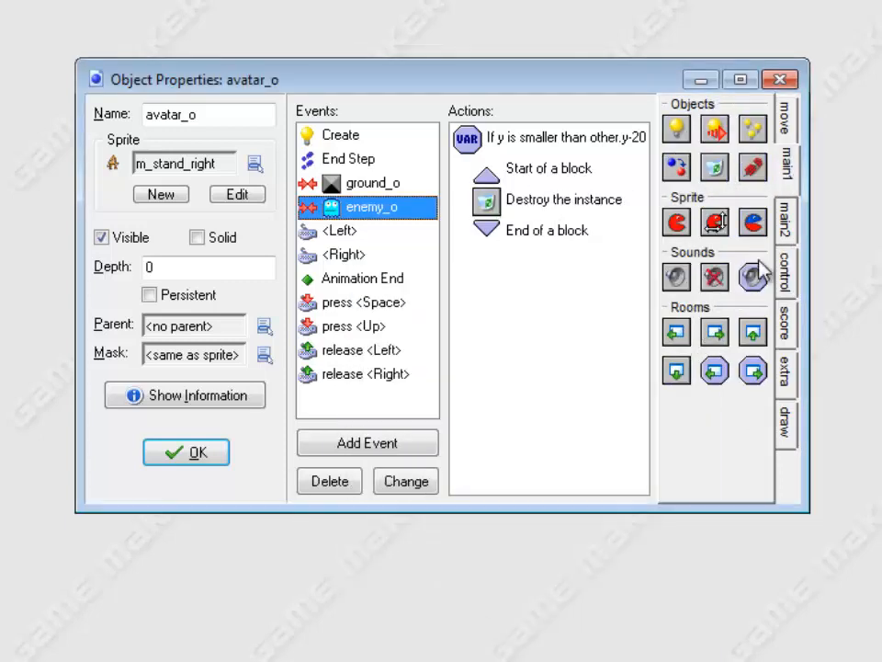
Step: Add an Else action followed by an empty start and end block to the enemy_o collision event
left_click(787, 269)
left_click_drag(715, 262, 575, 359)
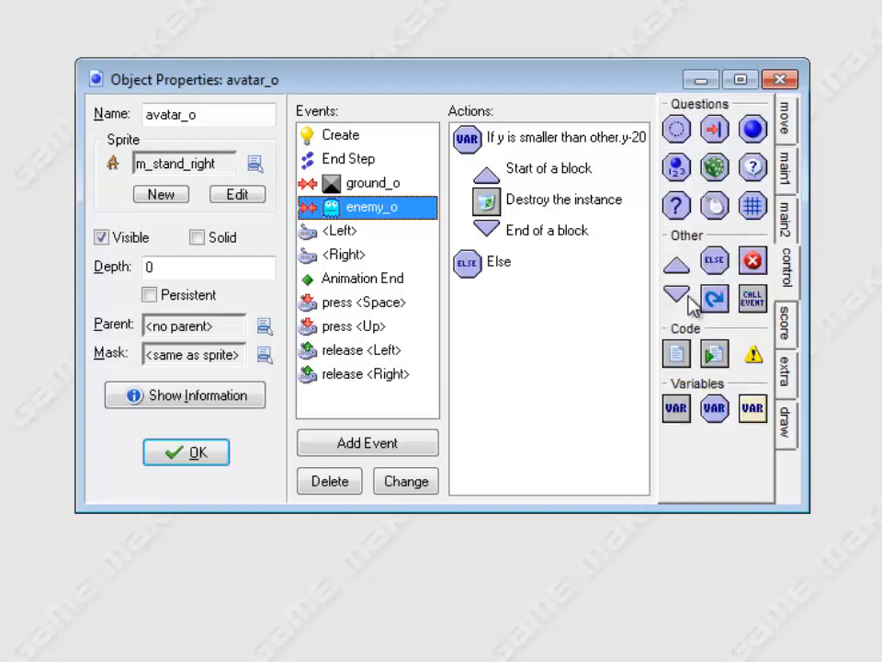
left_click_drag(677, 265, 557, 344)
left_click_drag(676, 294, 571, 408)
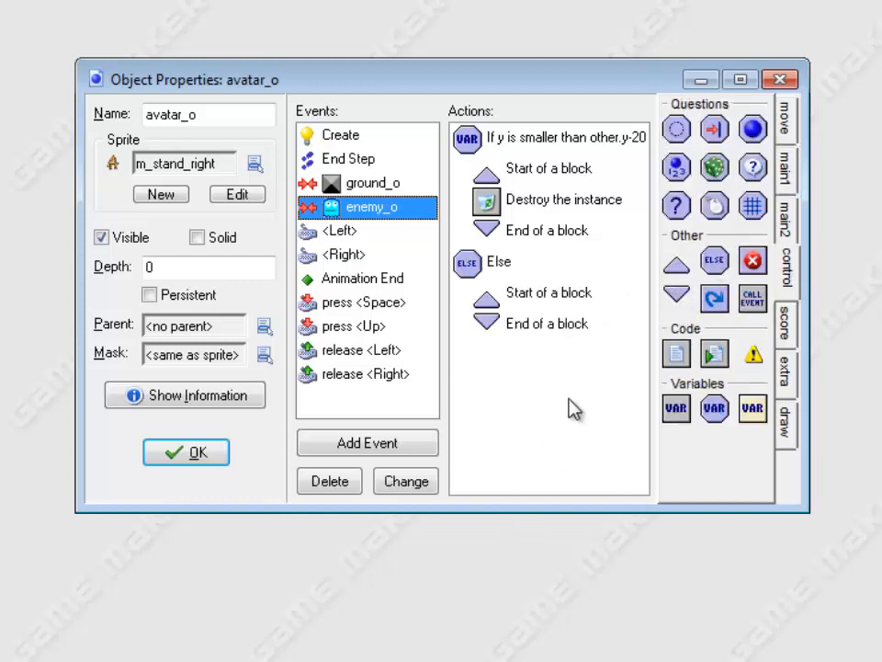
Step: Add a Set Lives action of -1 with Relative enabled inside the Else block of the enemy_o collision event
left_click(789, 214)
left_click(790, 170)
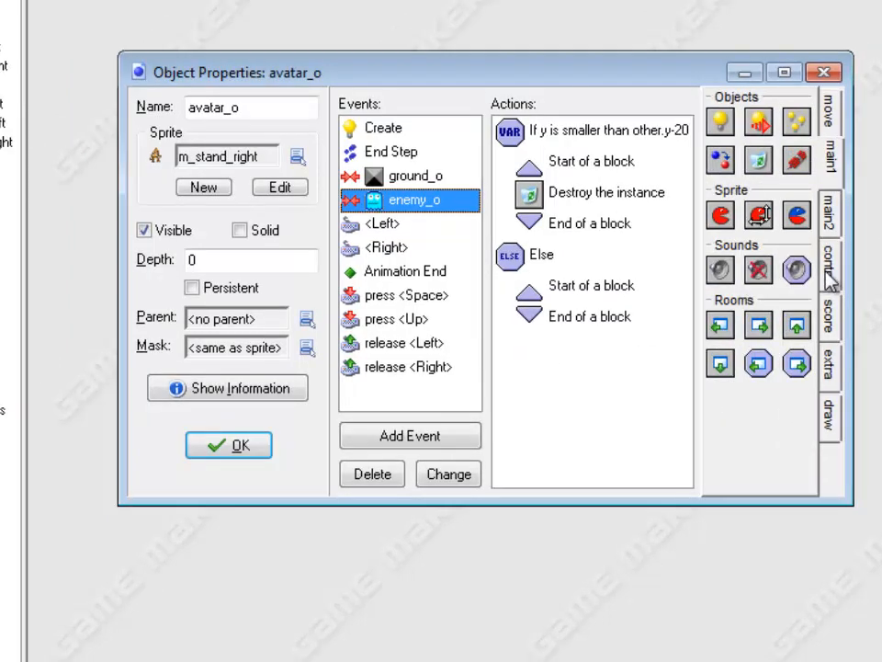
left_click(830, 272)
left_click(830, 313)
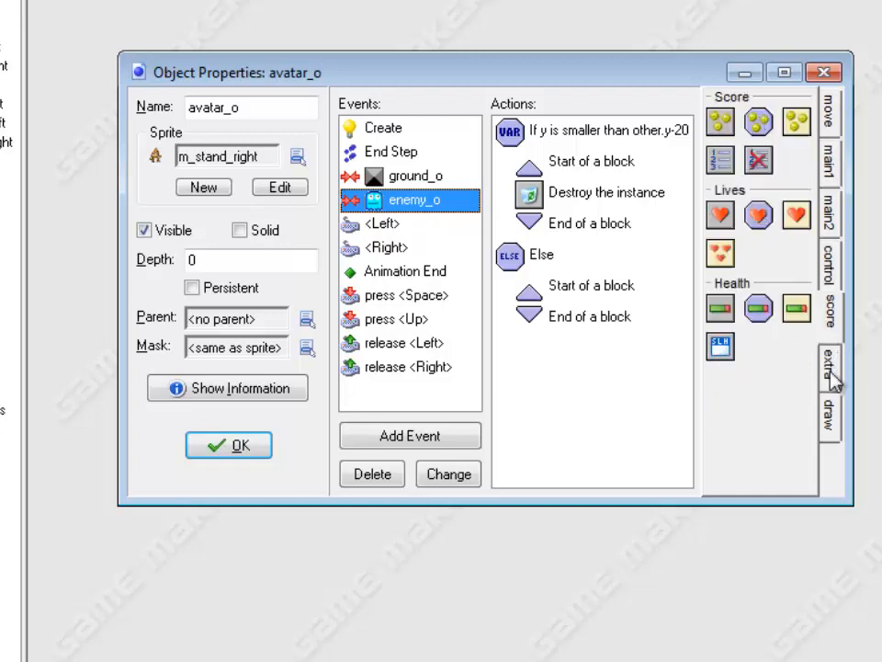
left_click_drag(714, 206, 578, 318)
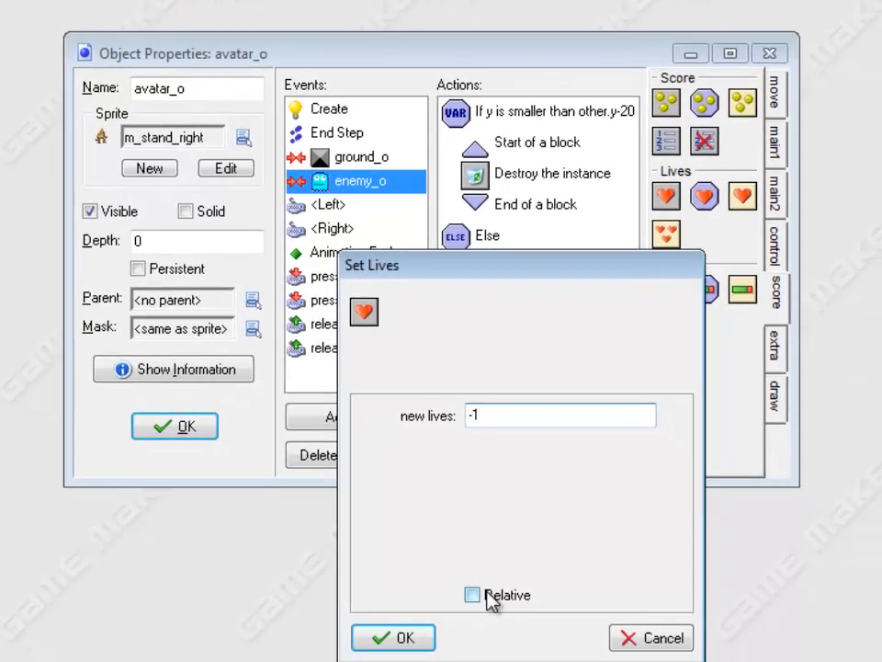
left_click(526, 613)
left_click(454, 655)
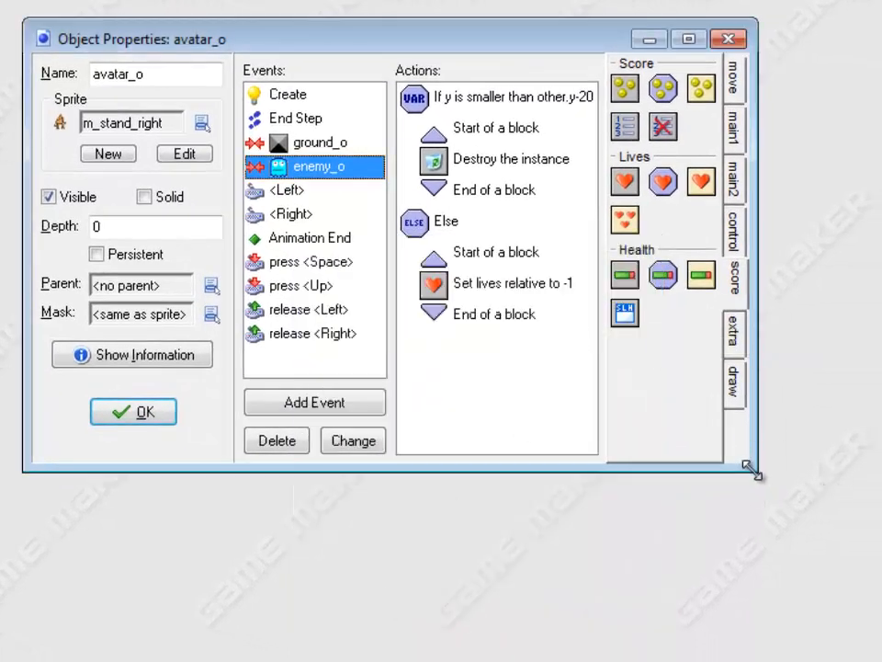
left_click_drag(752, 470, 849, 512)
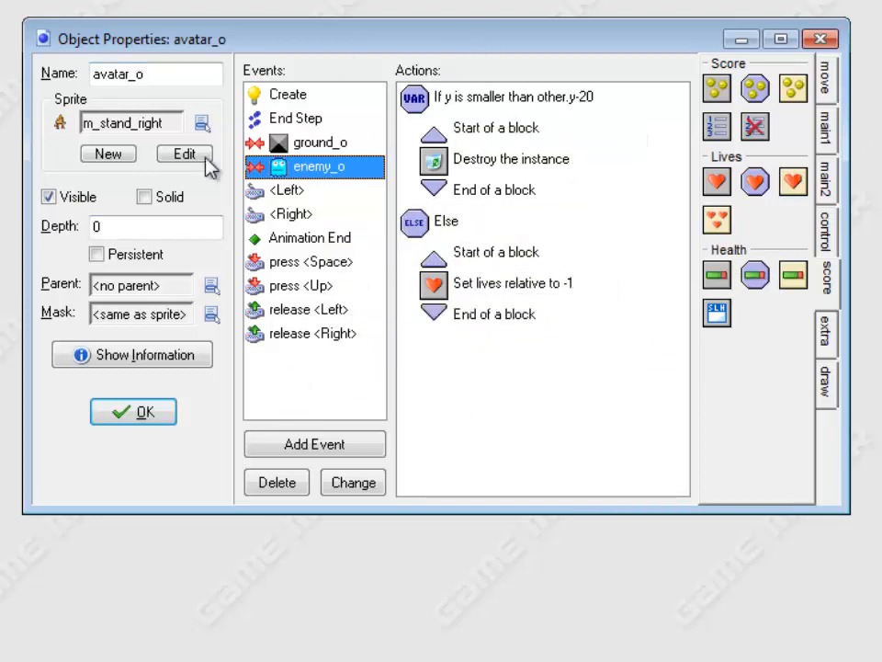
Step: Add a Score Caption action to avatar_o's Create event with lives set to show
left_click(324, 99)
left_click(827, 234)
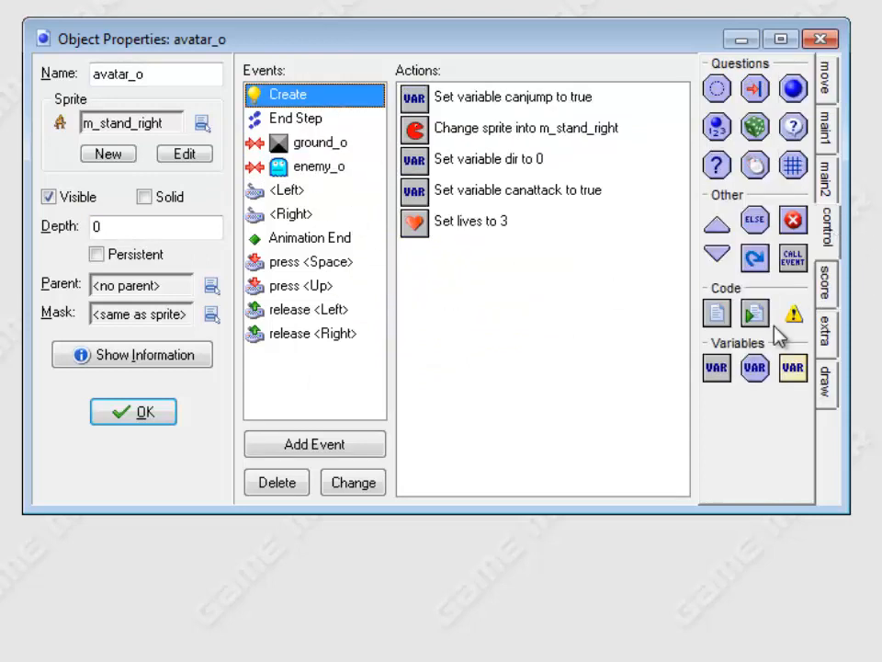
left_click(826, 281)
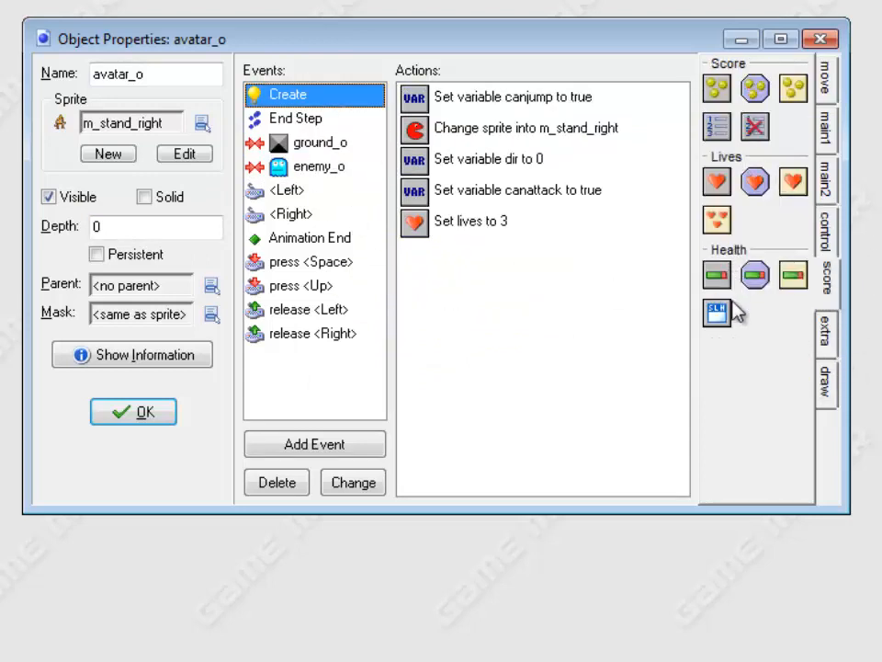
left_click_drag(717, 312, 515, 359)
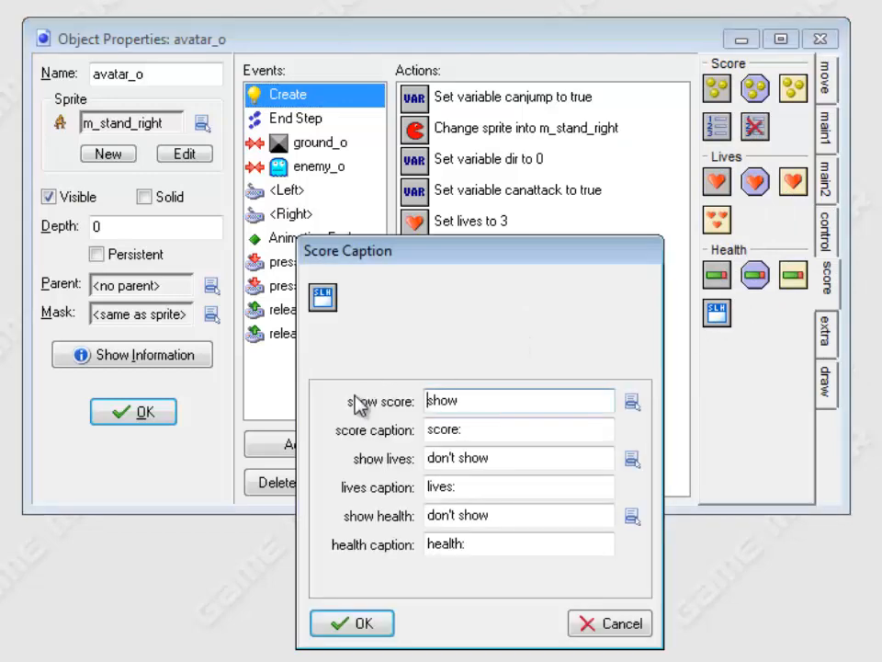
left_click(633, 459)
left_click(685, 498)
left_click(358, 626)
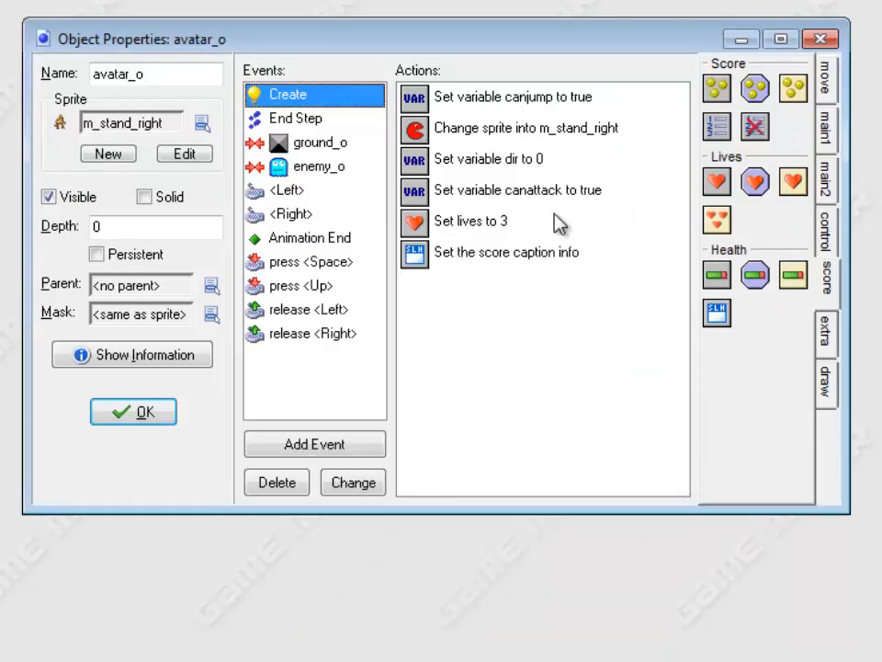
Step: Run the game to check the lives caption, and close the game window
left_click(480, 233)
left_click(465, 260, "shift")
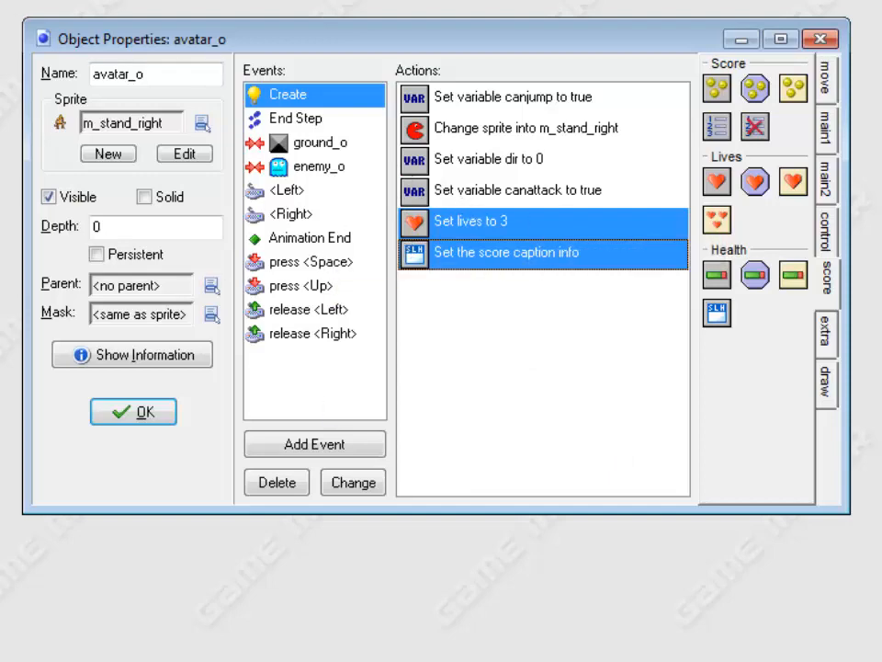
key("F5")
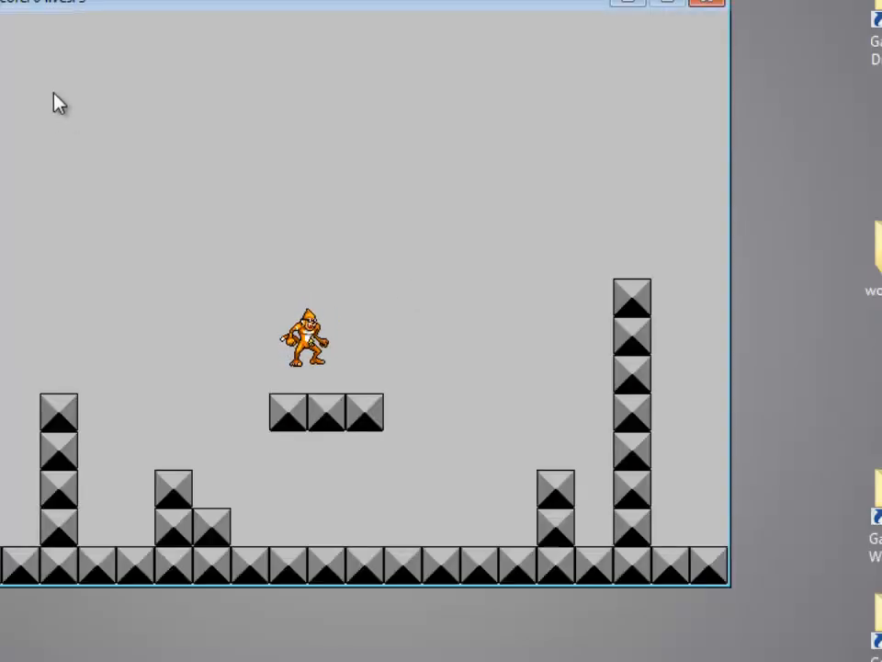
left_click(707, 1)
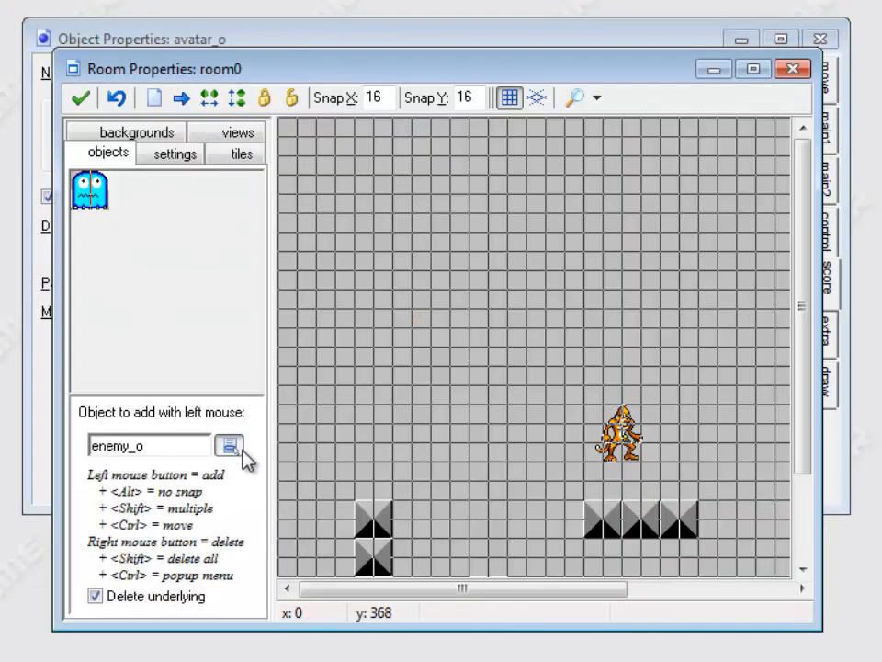
Step: Place an enemy_o instance in room0 at the far edge of the three-block floating platform, beyond the avatar
left_click(230, 445)
left_click(292, 512)
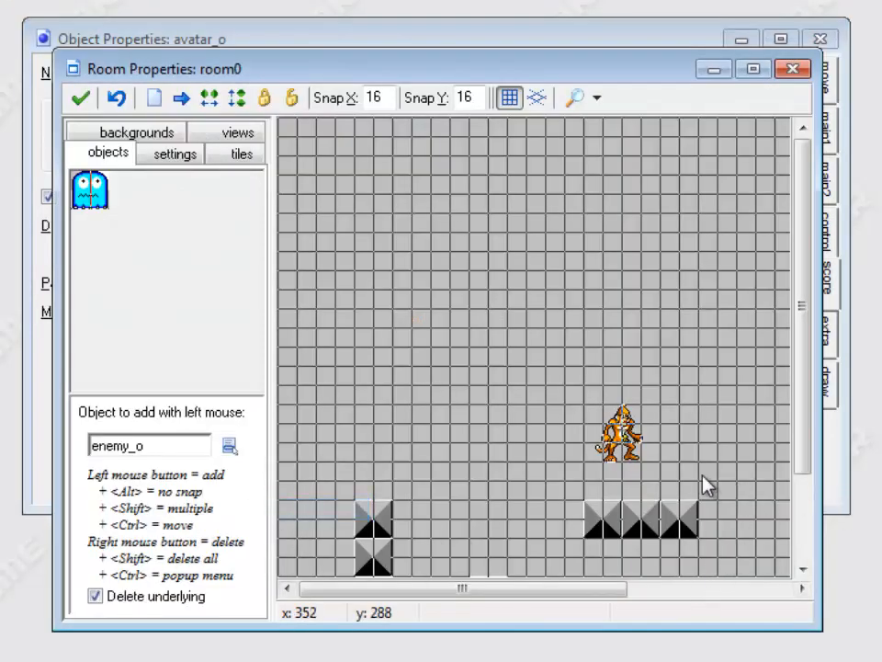
left_click_drag(705, 469, 725, 518)
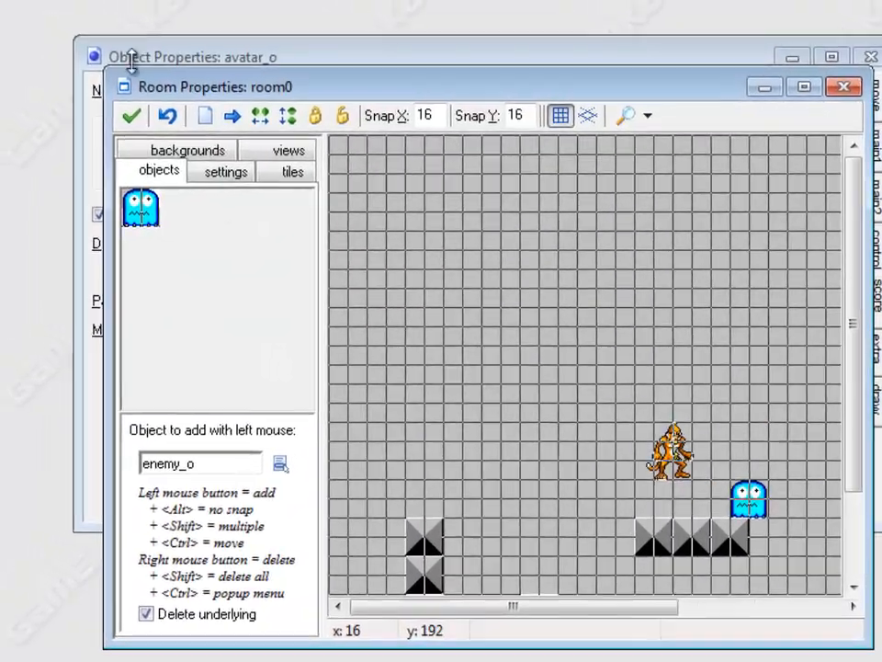
Step: Run the game to test walking into the enemy and landing on it from above, and close the game window
key("F5")
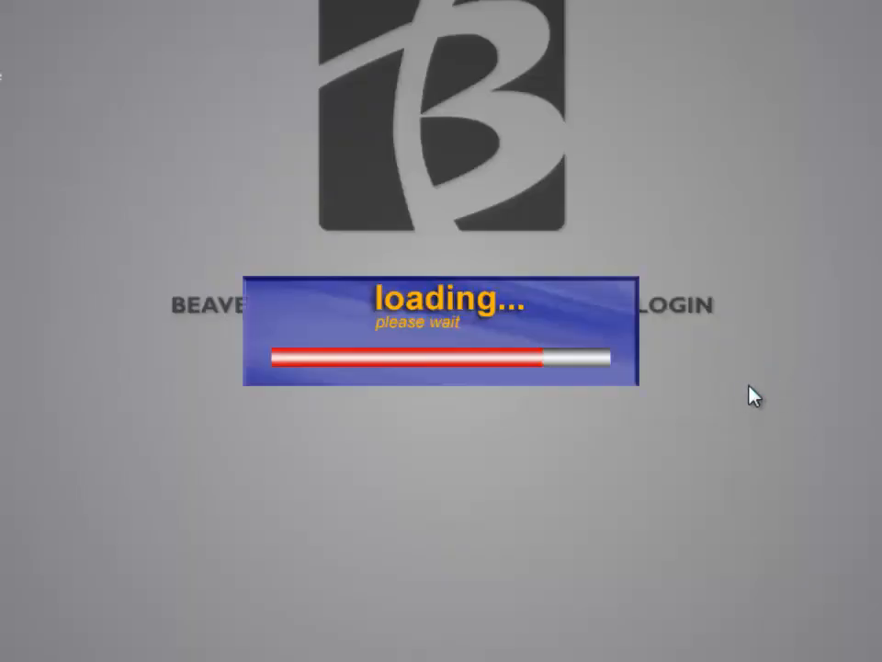
key("Right")
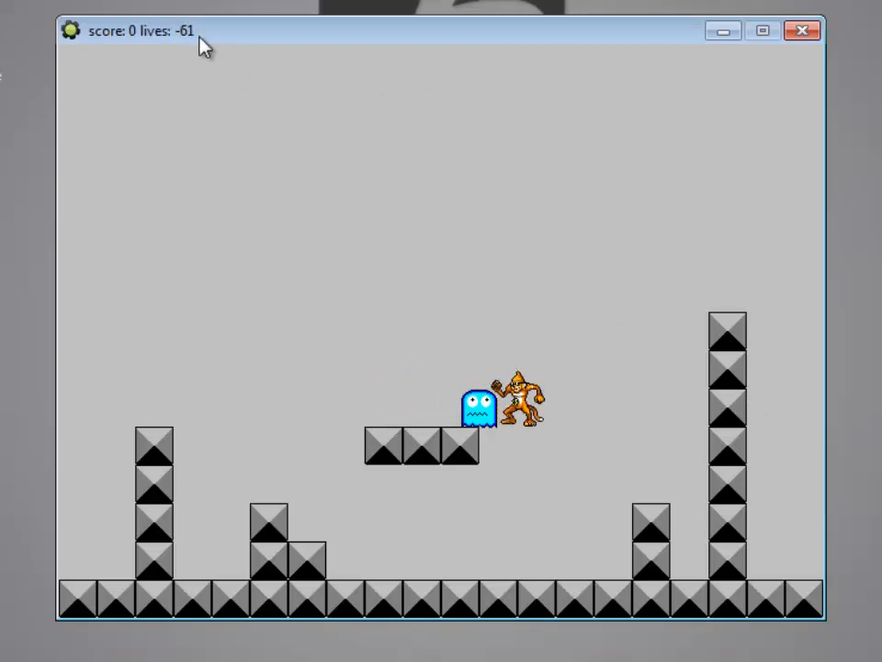
key("Up")
key("Left")
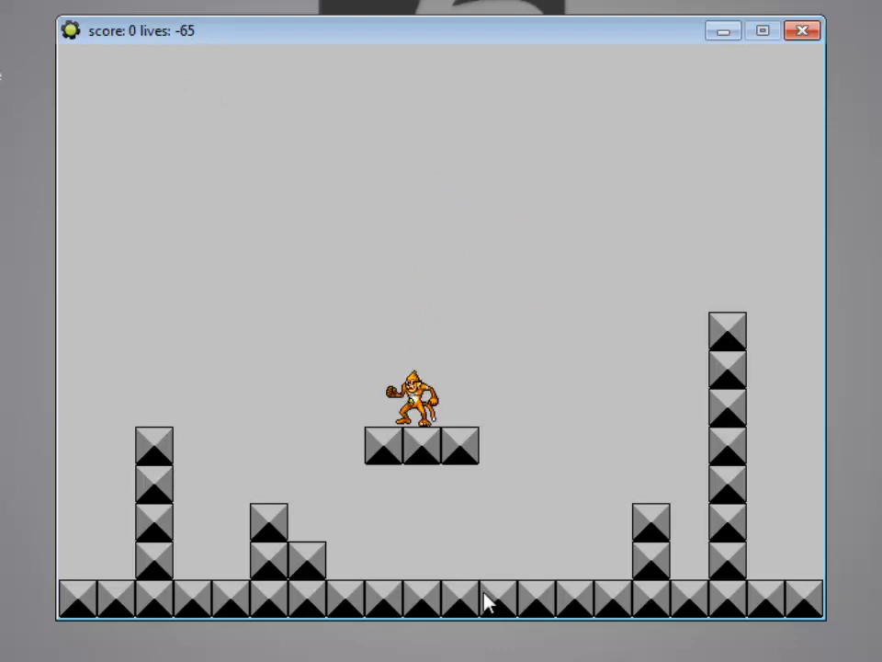
left_click(803, 30)
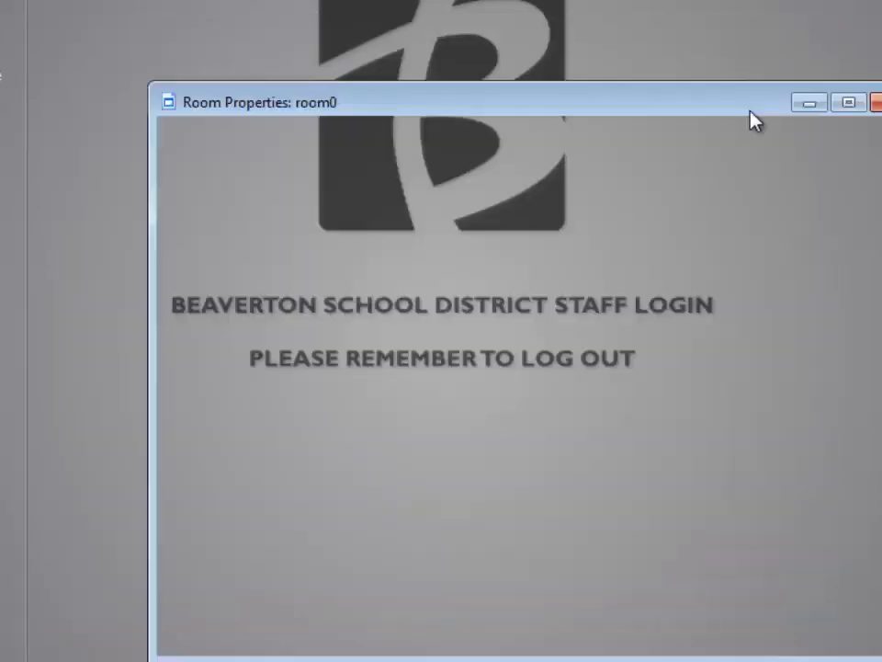
Step: Add a Check Object action for ground_o above the collision-free check in avatar_o's End Step event
left_click(127, 234)
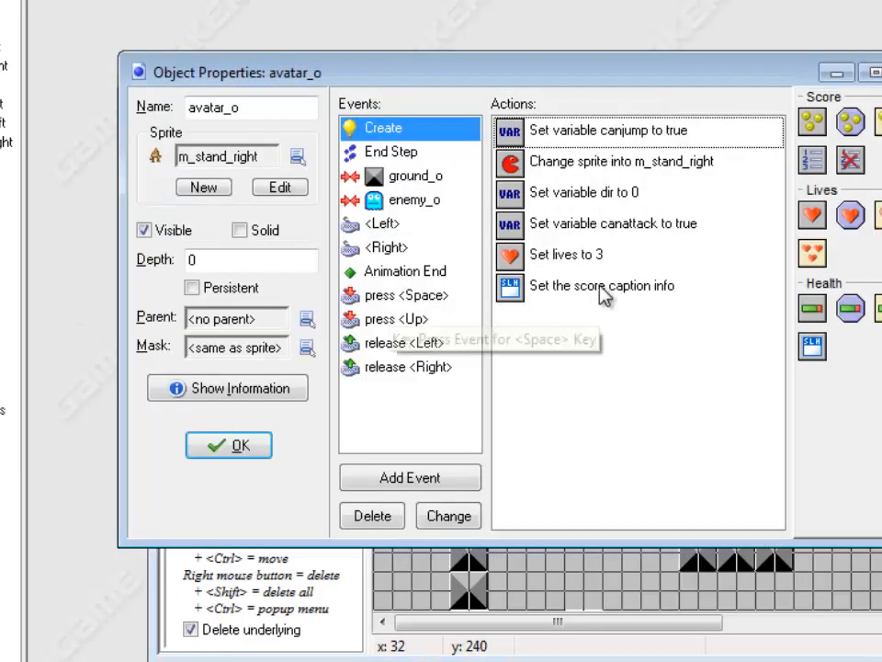
left_click(386, 152)
double_click(607, 135)
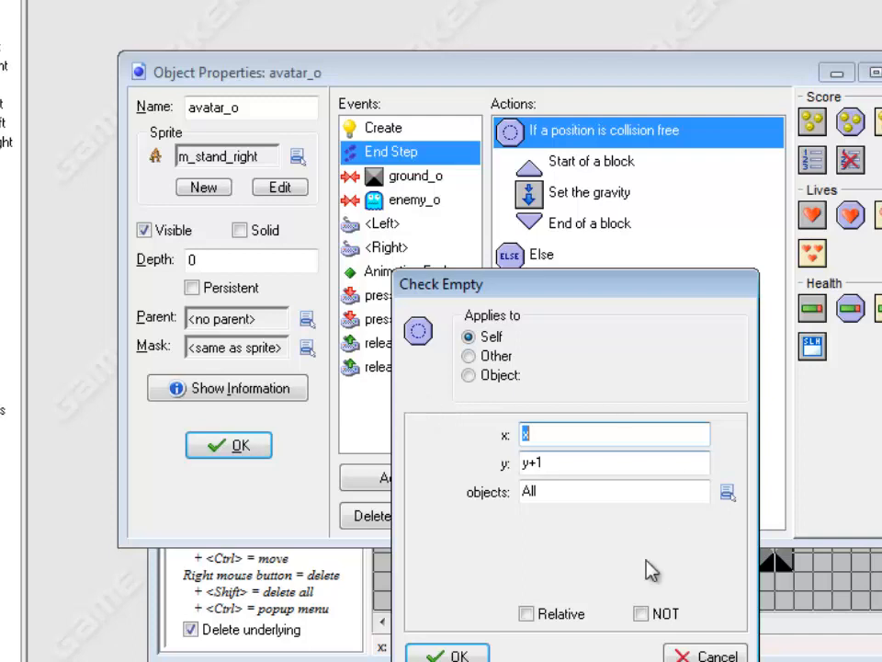
left_click(448, 654)
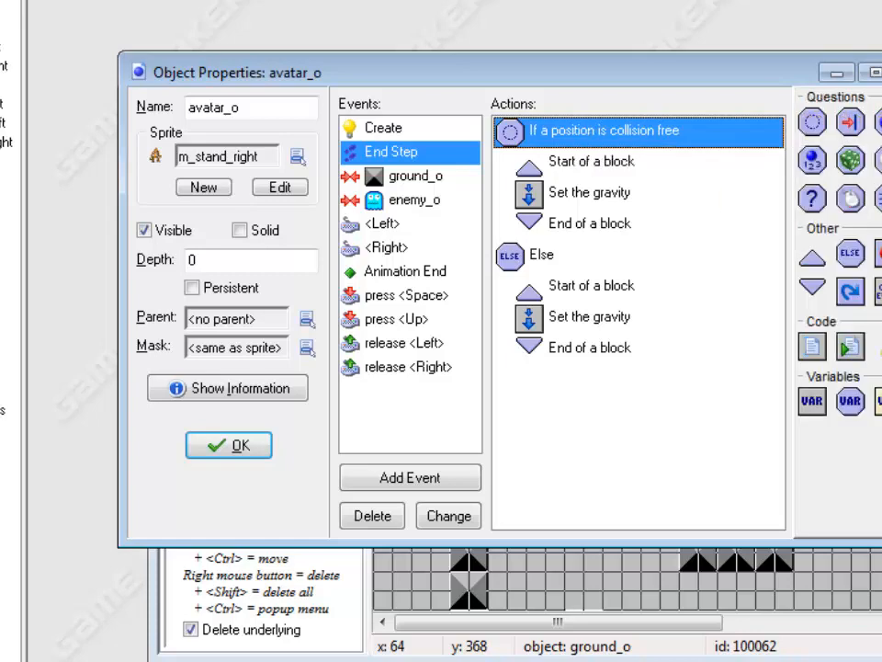
left_click_drag(880, 121, 577, 125)
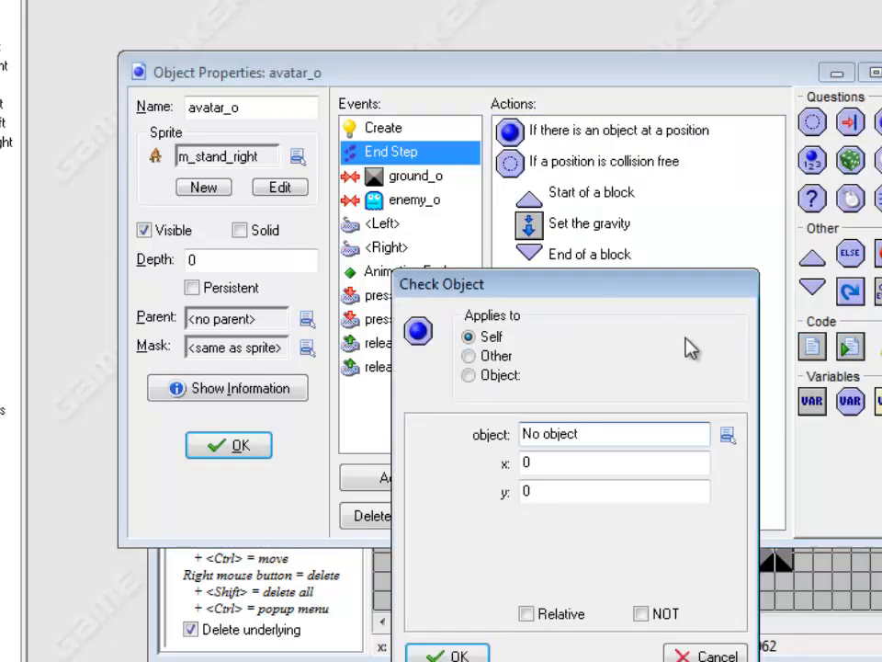
left_click_drag(543, 287, 257, 199)
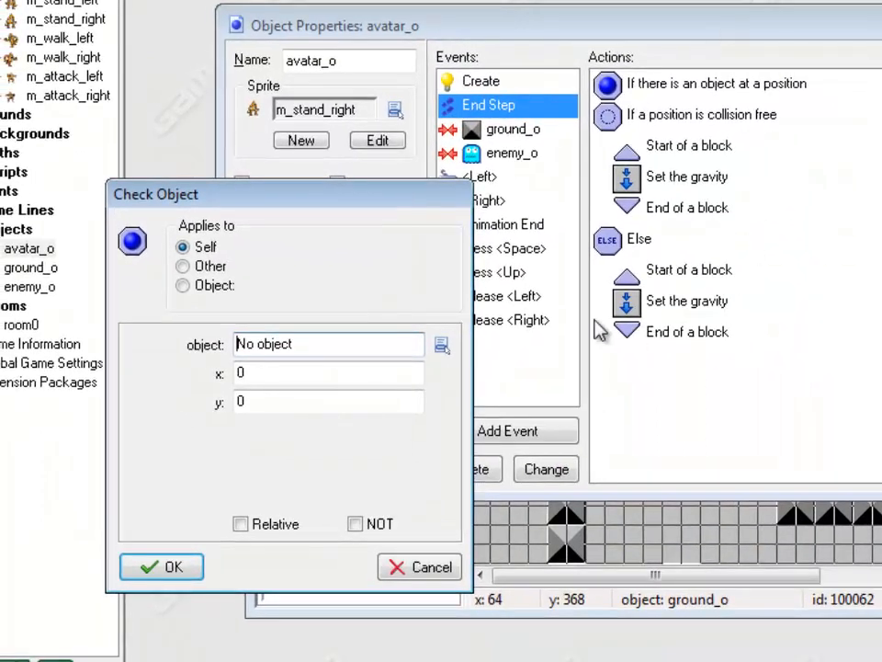
left_click(441, 344)
left_click(484, 396)
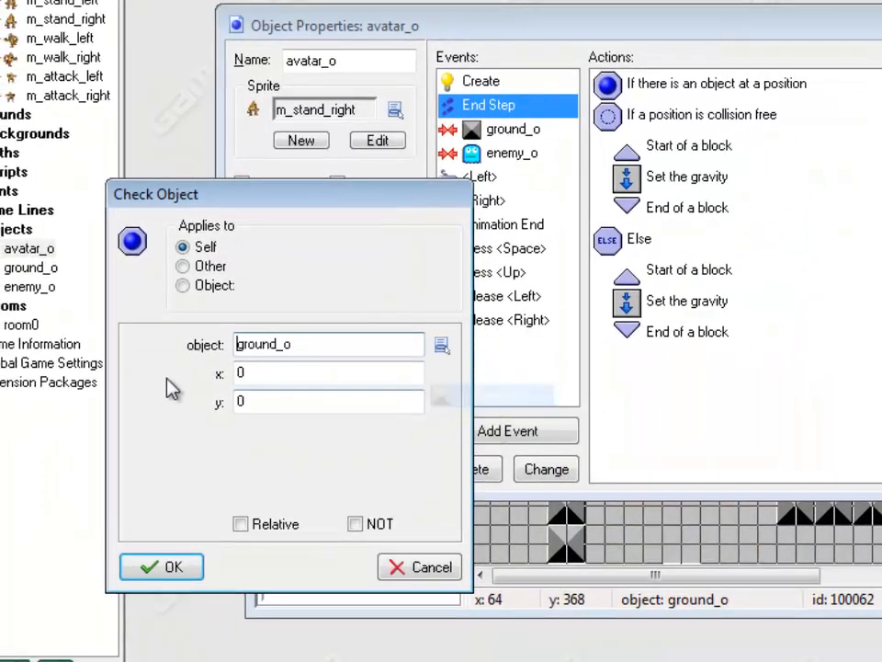
Step: Set the object check's position to x and y+1, enable NOT, and accept the action
key("Tab")
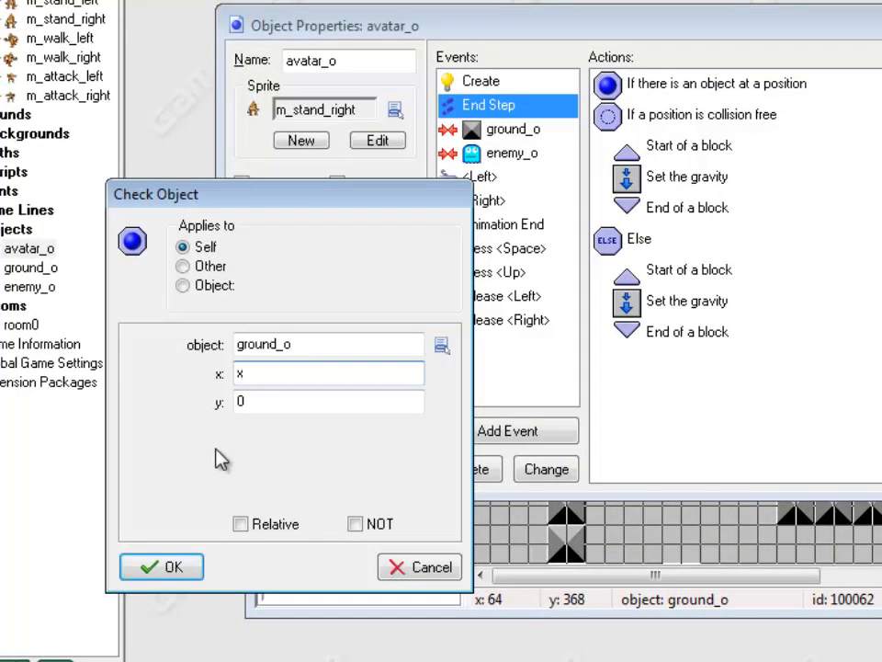
key("Tab")
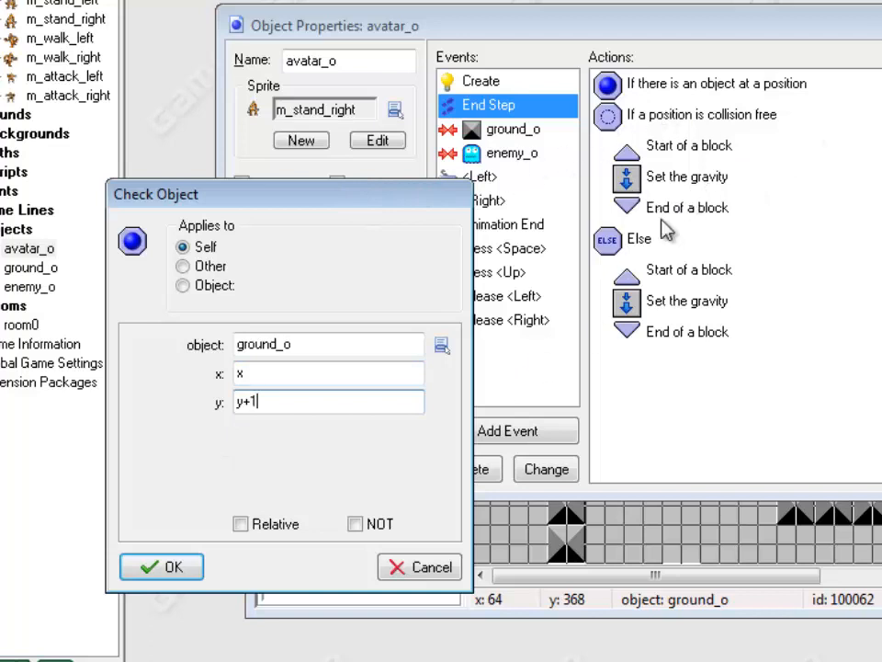
left_click(357, 525)
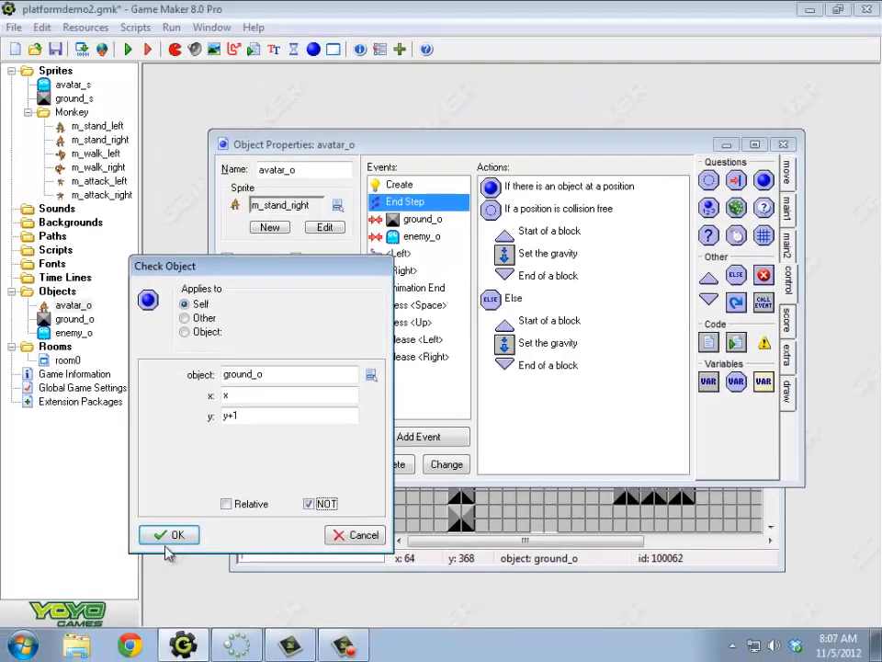
left_click(162, 567)
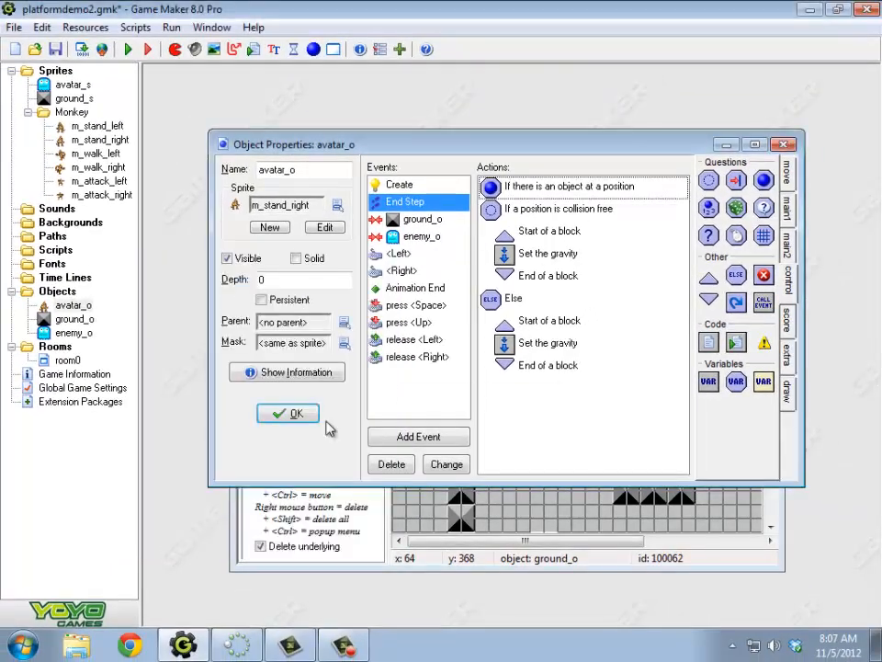
Step: Delete the old collision-free check from the End Step actions
left_click(565, 209)
key("Delete")
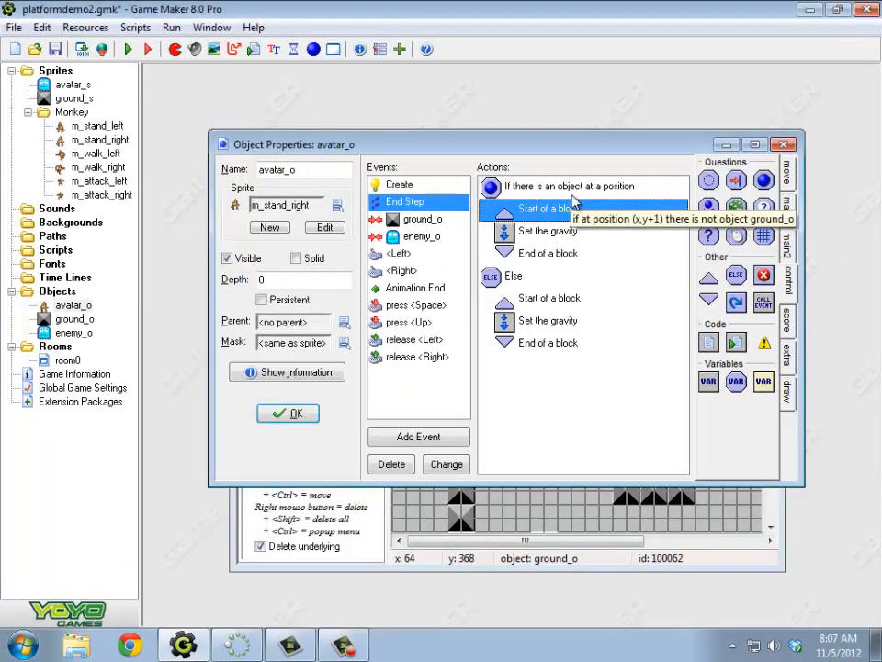
left_click(559, 188)
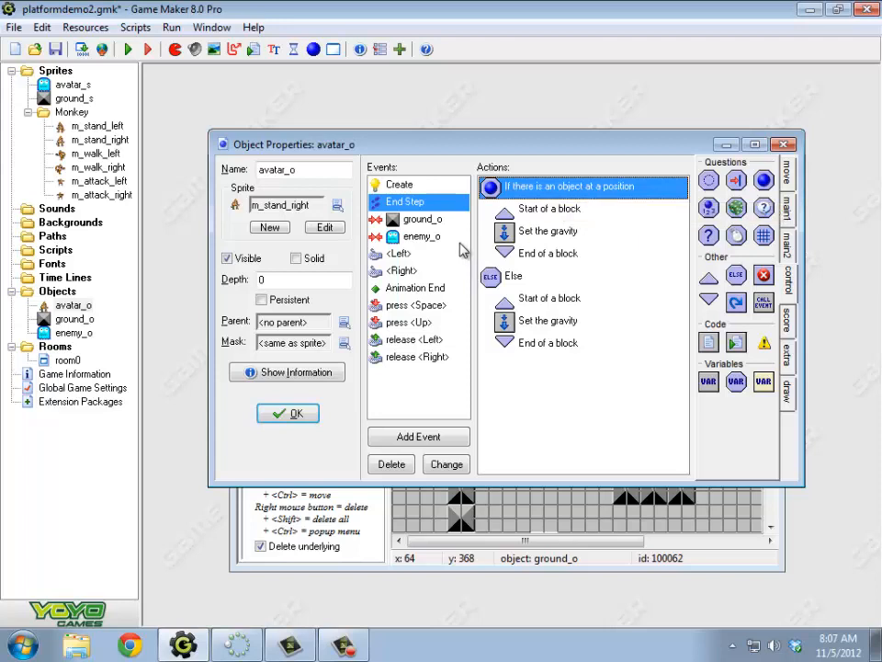
Step: Run the game again to retest touching and jumping on the enemy, and close the game window
left_click(430, 237)
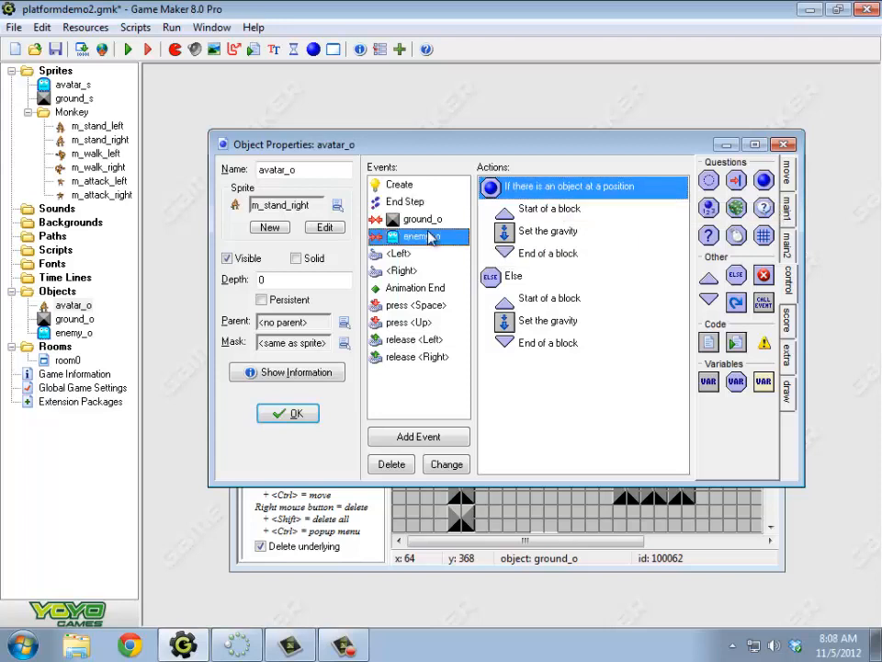
left_click(128, 48)
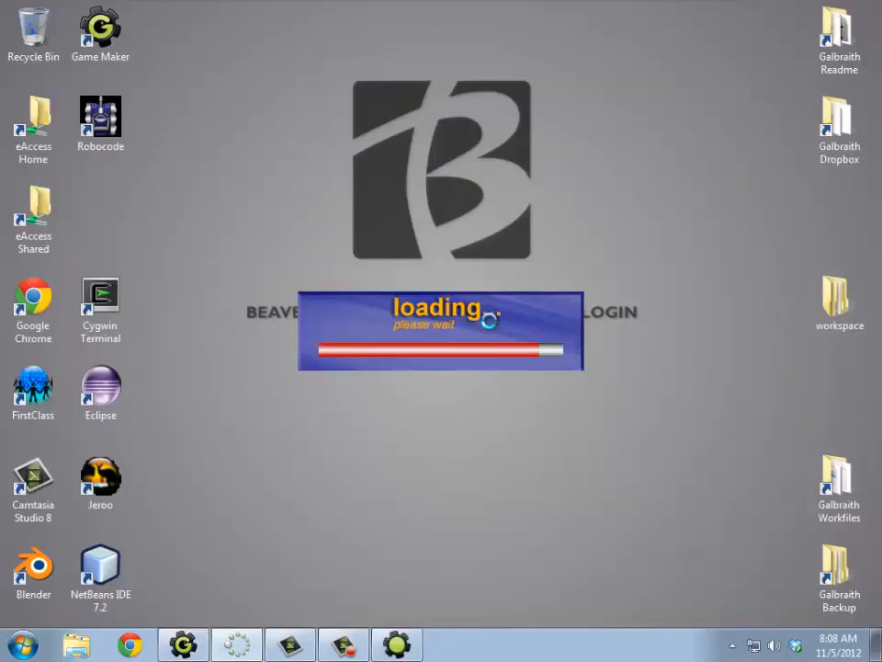
key("Right")
key("Up")
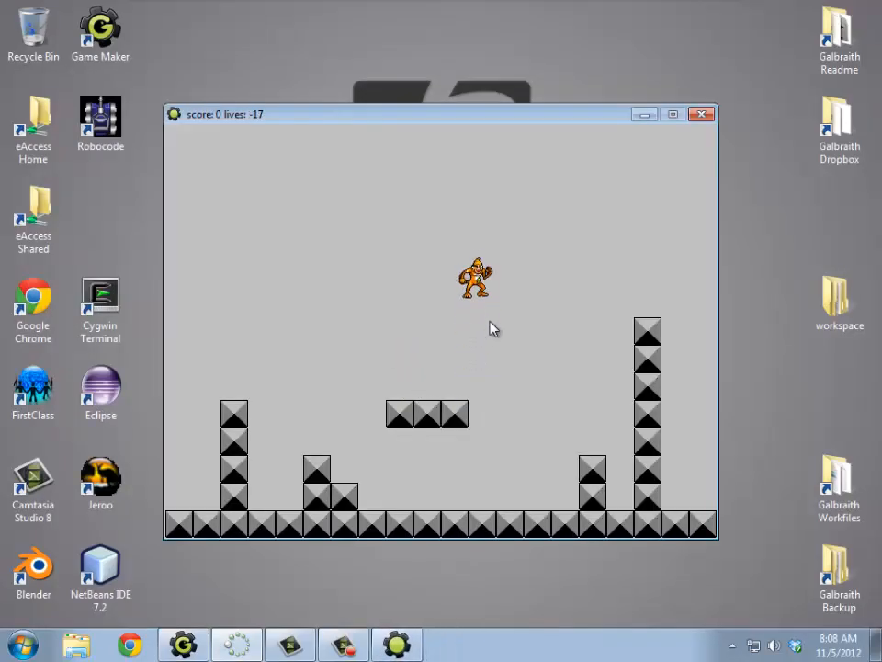
key("Left")
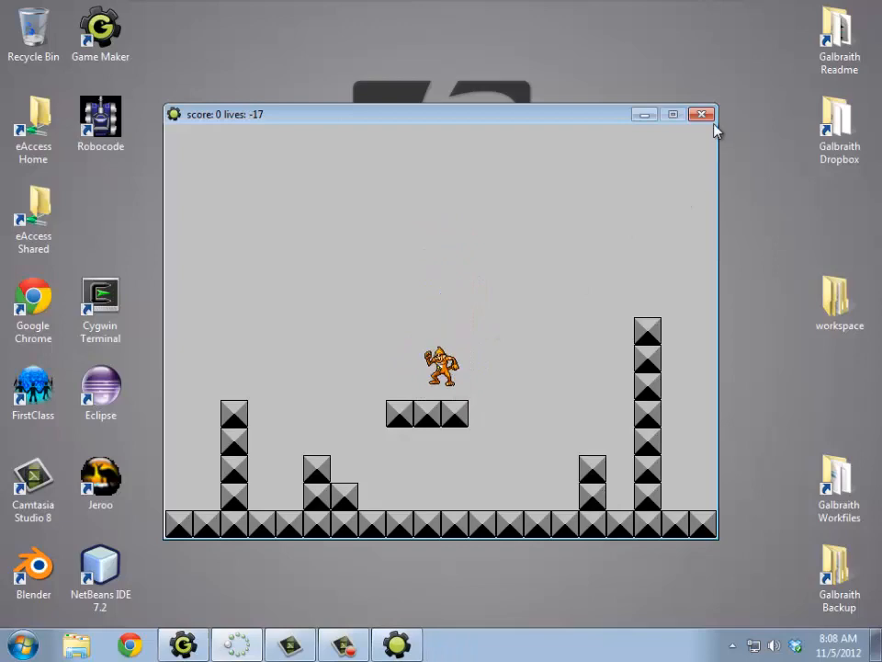
left_click(708, 118)
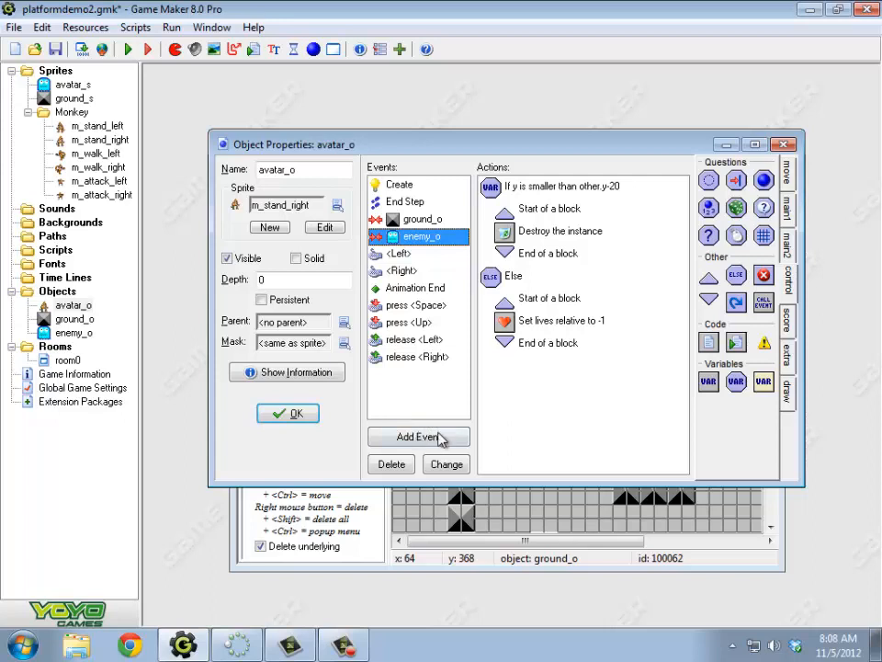
Step: Add a Set Variable action to avatar_o's Create event, before the lives action, that sets invin to false
left_click(428, 189)
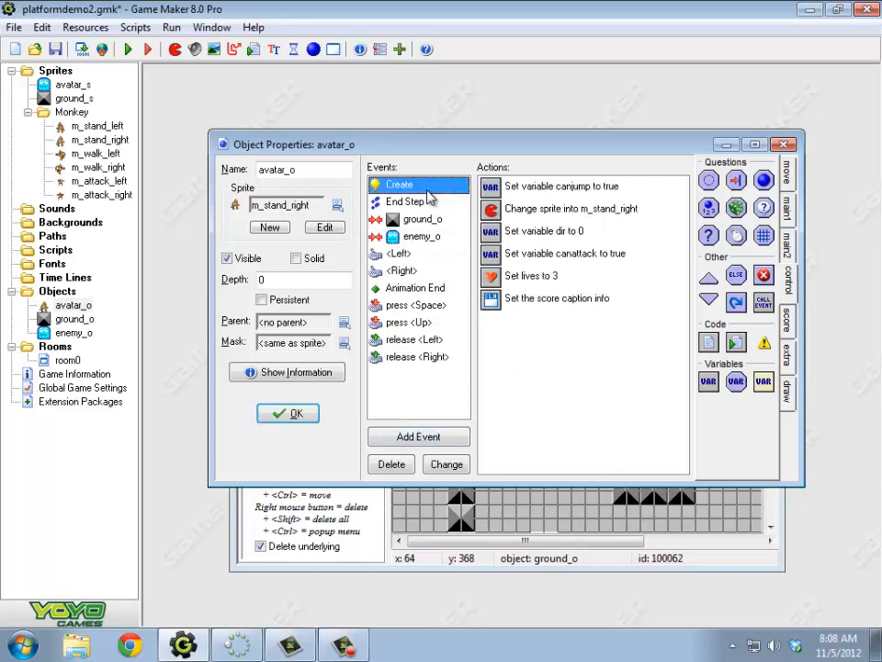
left_click_drag(714, 384, 555, 277)
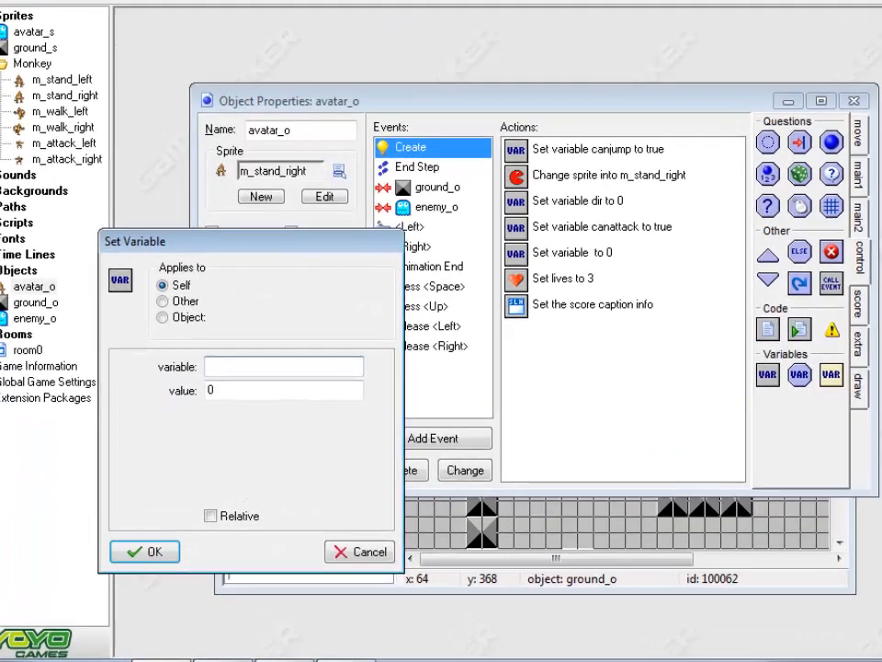
type("invin")
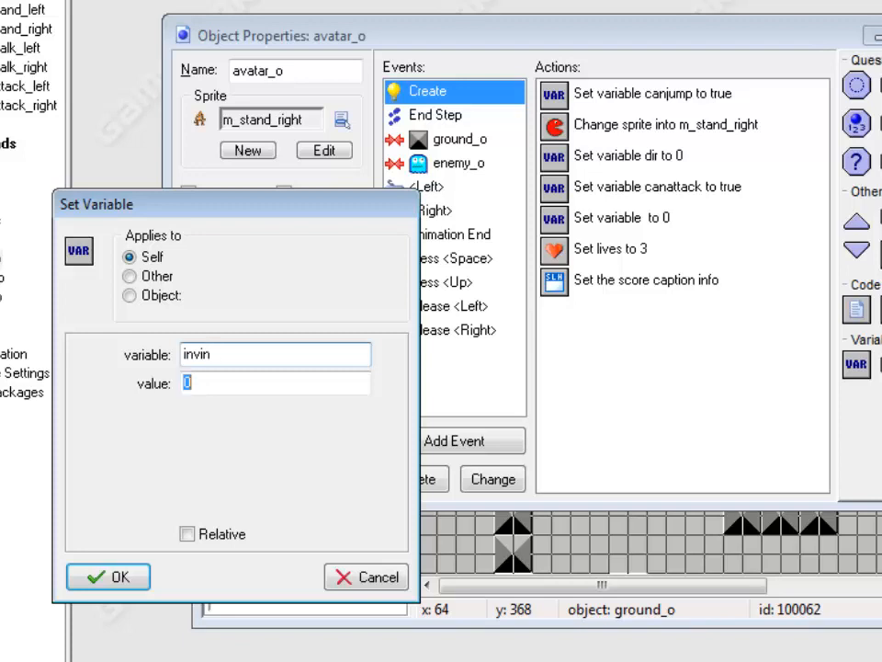
key("Tab")
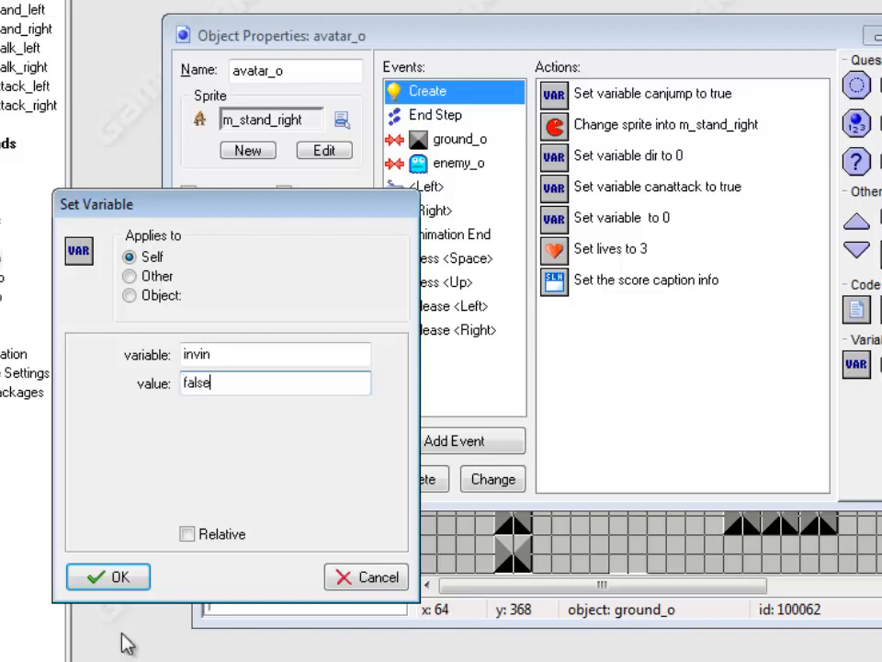
left_click(102, 578)
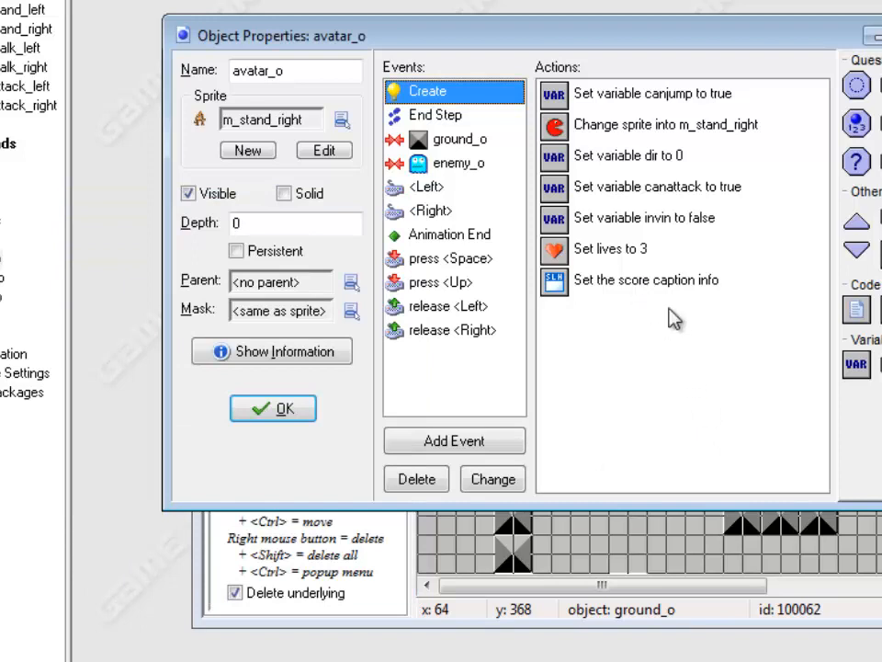
left_click(678, 228)
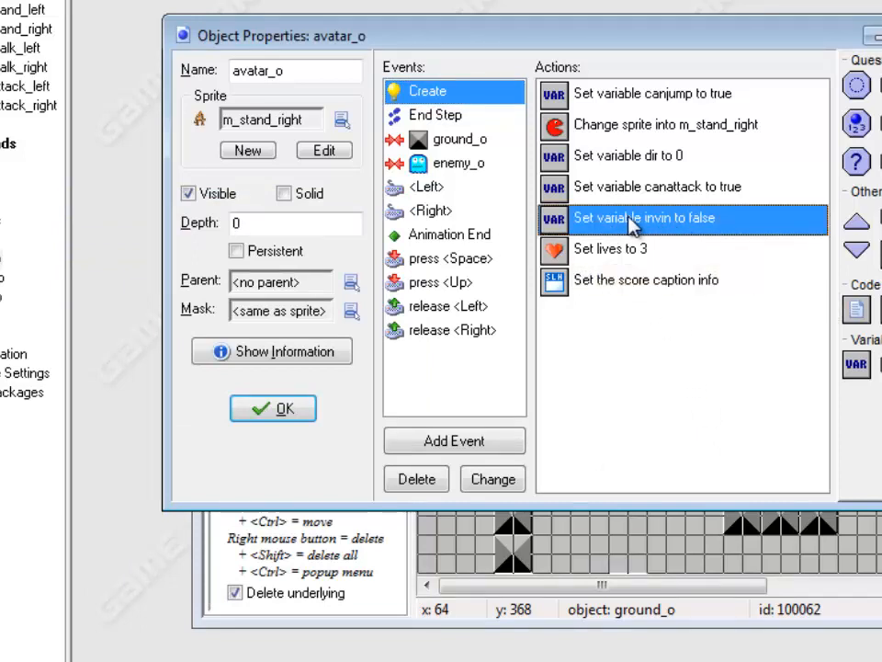
Step: In the enemy_o collision's Else block, add a test that invin equals false and enclose the lives reduction in its own block
left_click(473, 167)
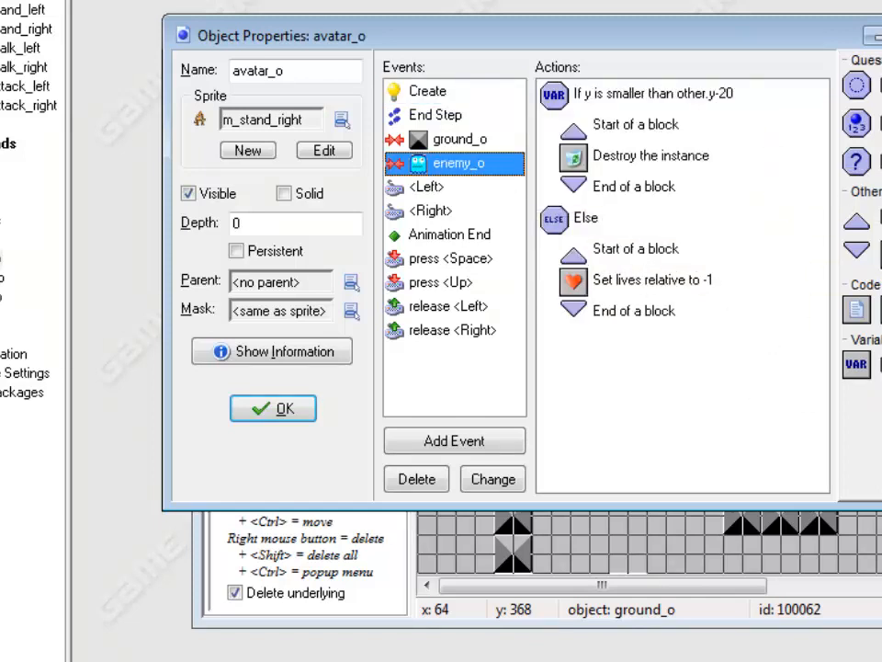
left_click(674, 285)
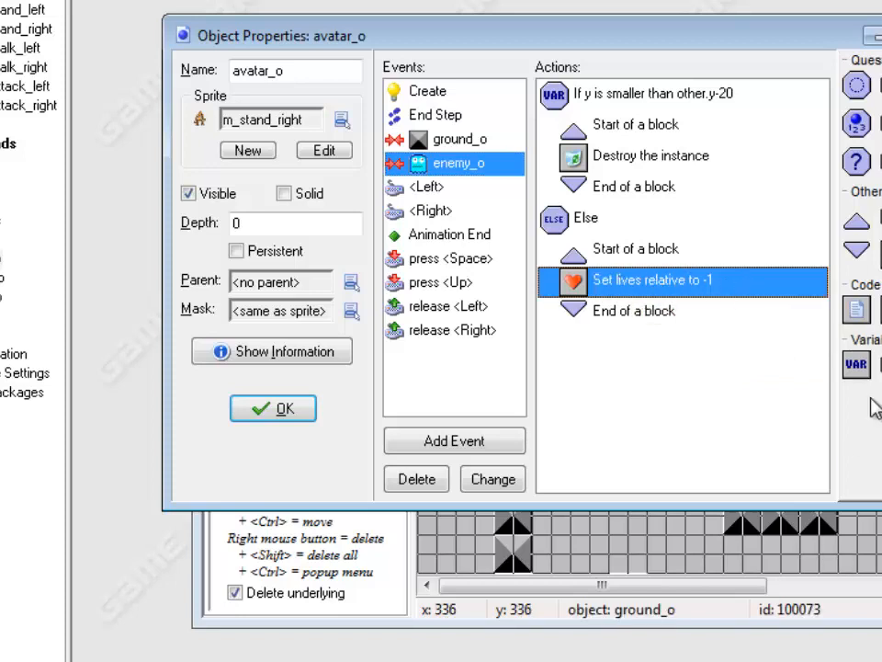
left_click_drag(647, 276, 647, 279)
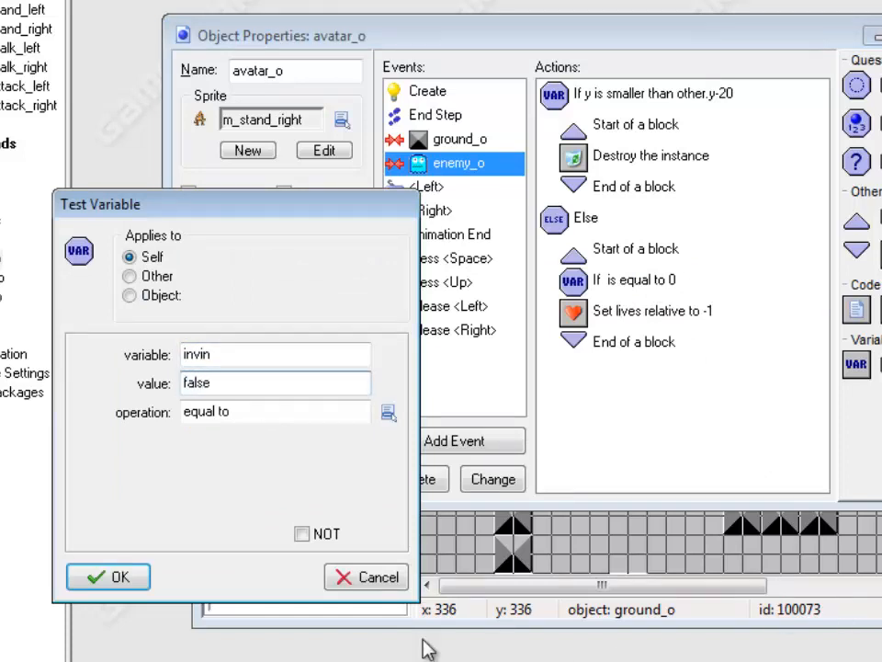
left_click(83, 577)
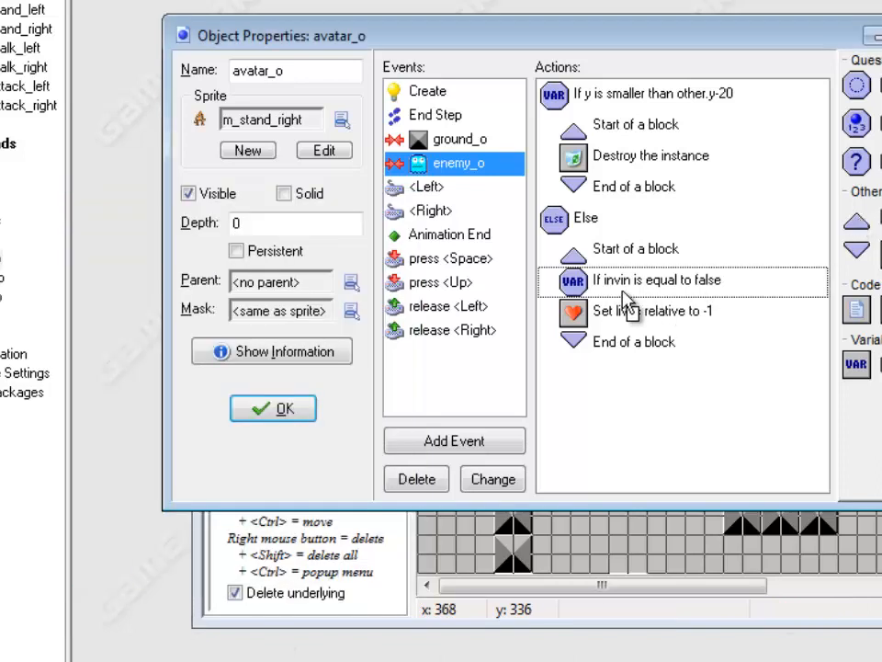
left_click_drag(857, 223, 643, 311)
left_click_drag(856, 249, 671, 372)
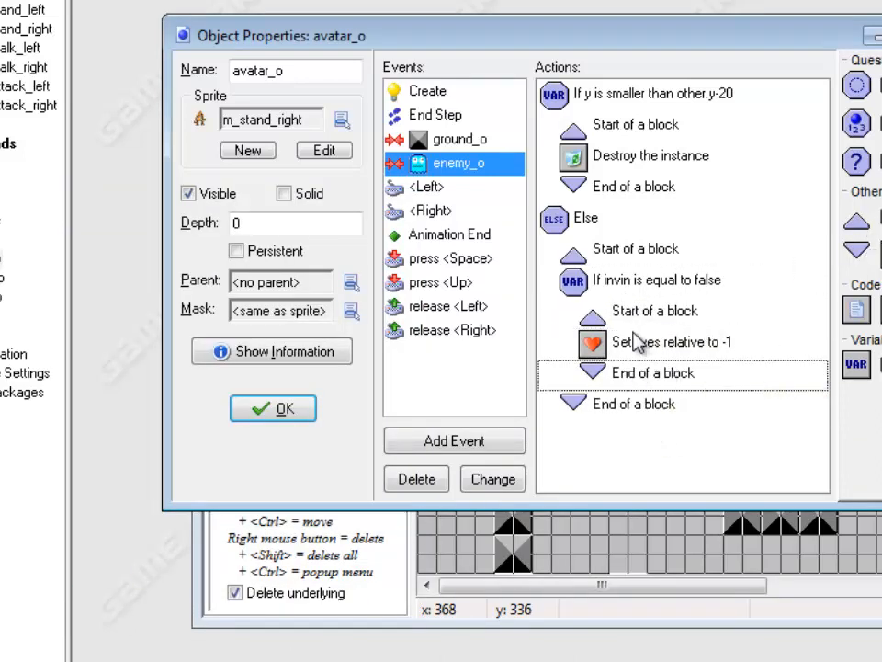
Step: Add a Set Variable action before the lives reduction that sets invin to true
left_click_drag(856, 364, 689, 350)
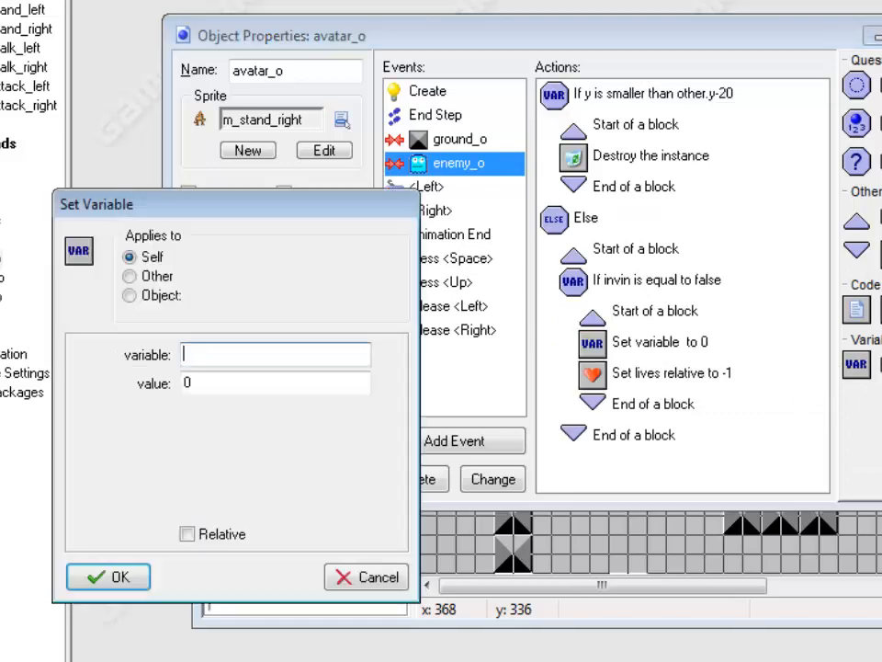
key("Tab")
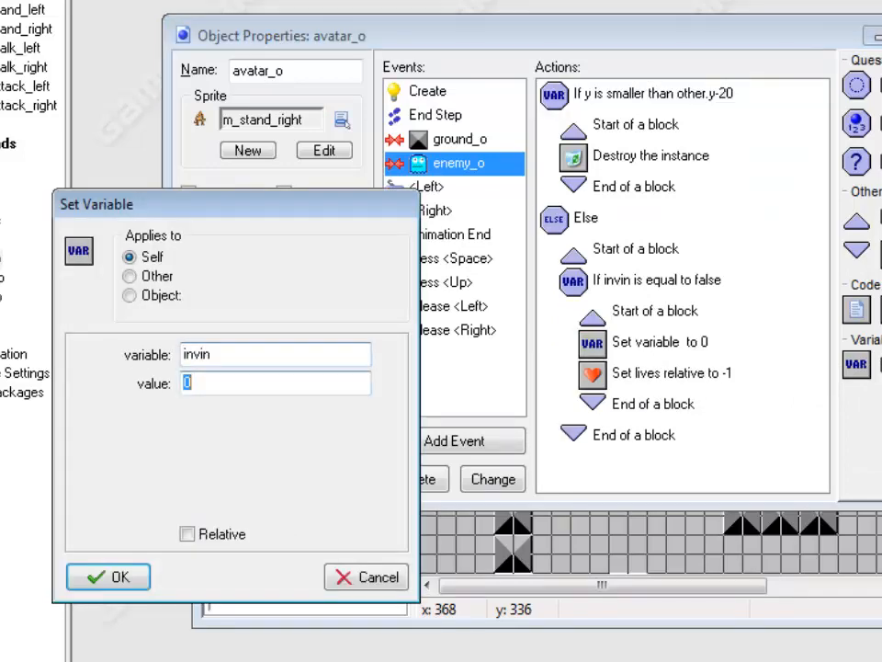
type("true")
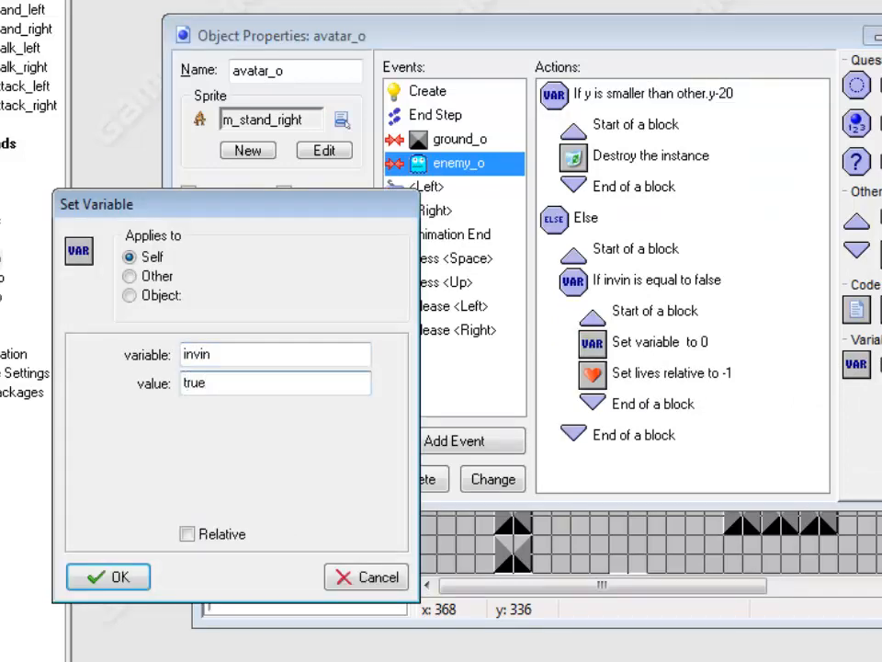
left_click(138, 582)
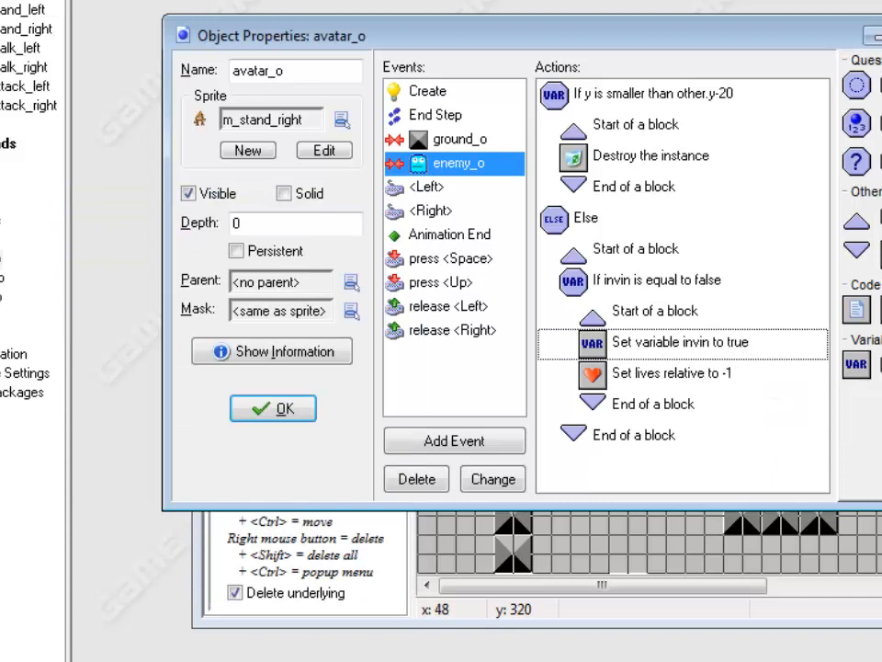
Step: Add a Set Alarm action after the lives reduction that sets Alarm 0 to 30 steps
left_click_drag(854, 90, 641, 391)
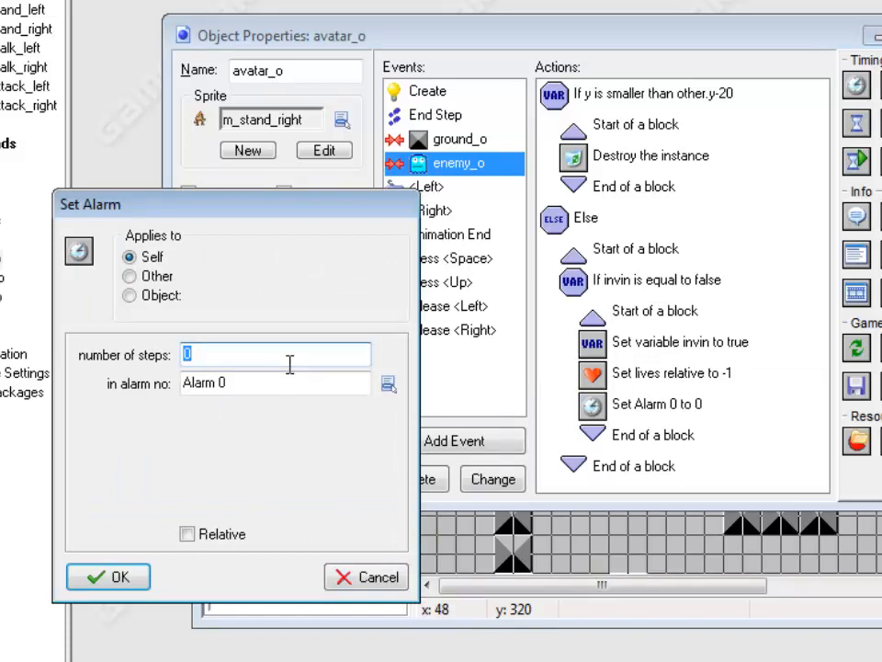
type("30")
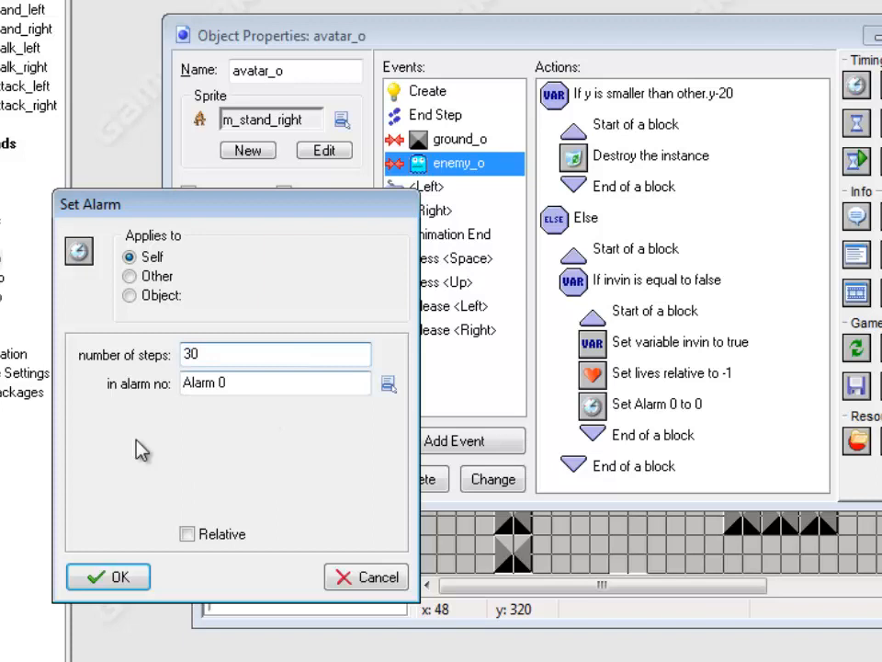
left_click(114, 580)
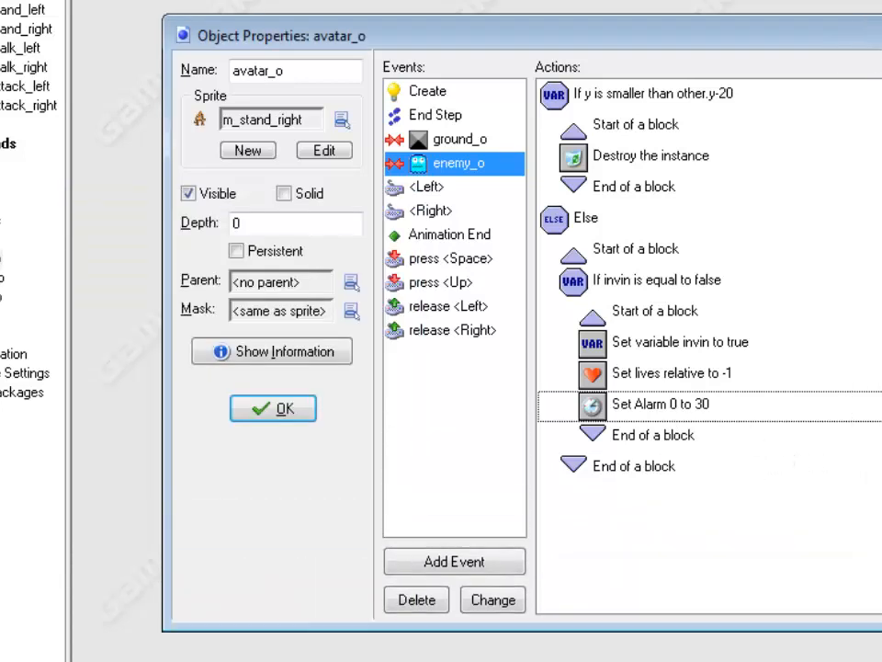
left_click(675, 432)
left_click(655, 409)
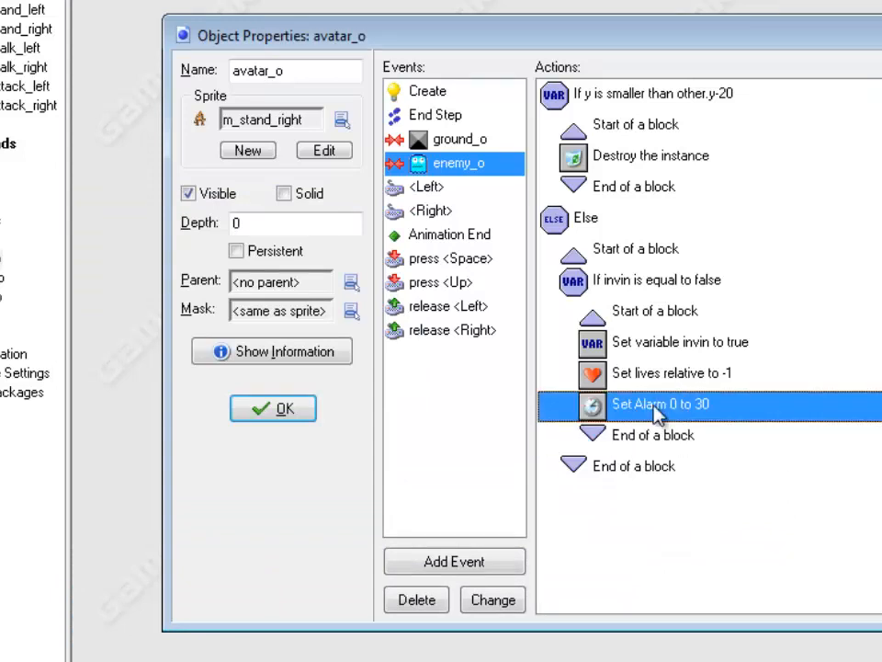
Step: Copy the invin Set Variable action from the enemy_o collision into a new Alarm 0 event of avatar_o
right_click(699, 342)
left_click(760, 416)
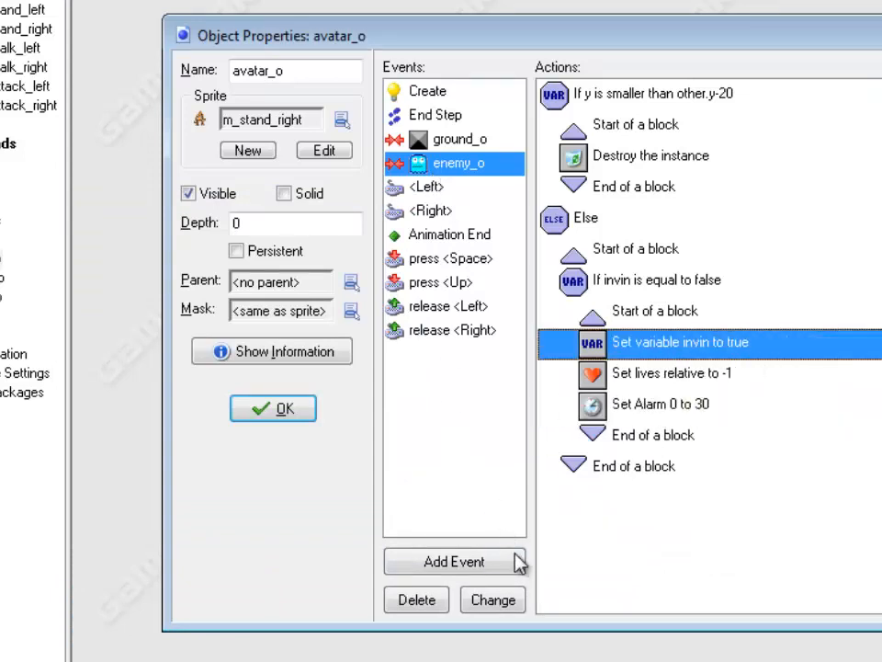
left_click(454, 562)
left_click(422, 262)
left_click(485, 273)
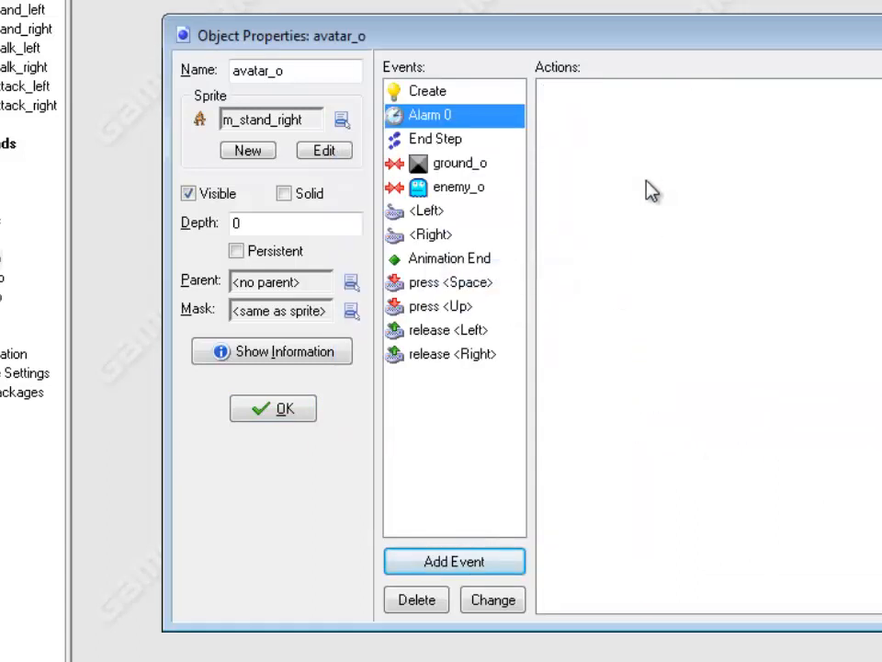
right_click(647, 180)
left_click(719, 286)
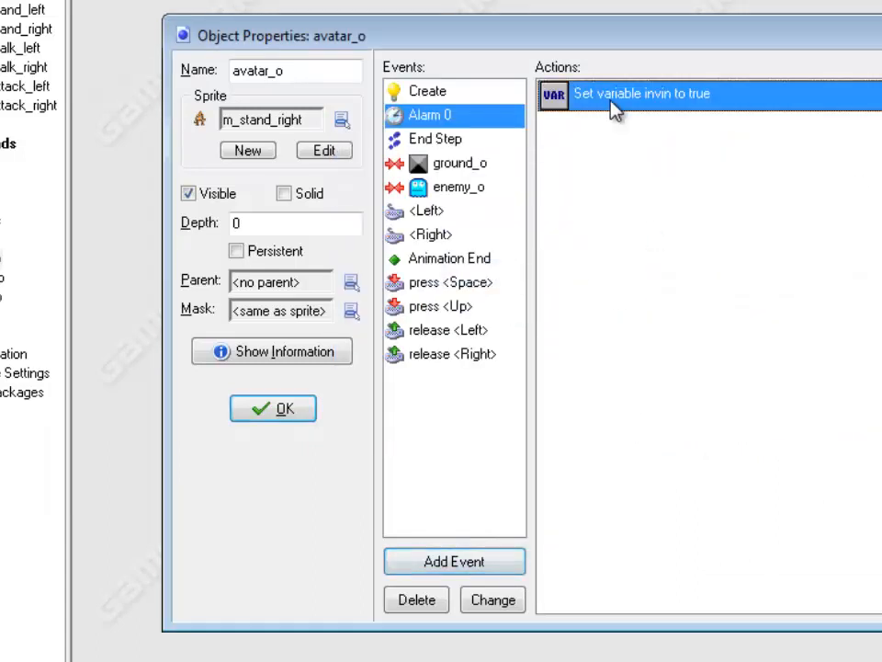
Step: Change the value of the invin action in the Alarm 0 event to false
double_click(610, 108)
key("Tab")
type("false")
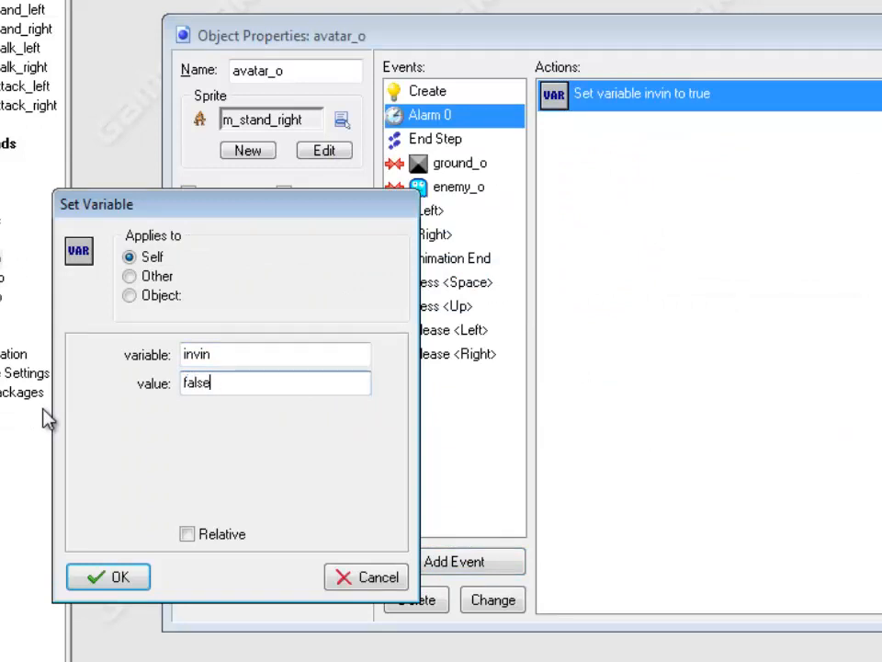
left_click(103, 579)
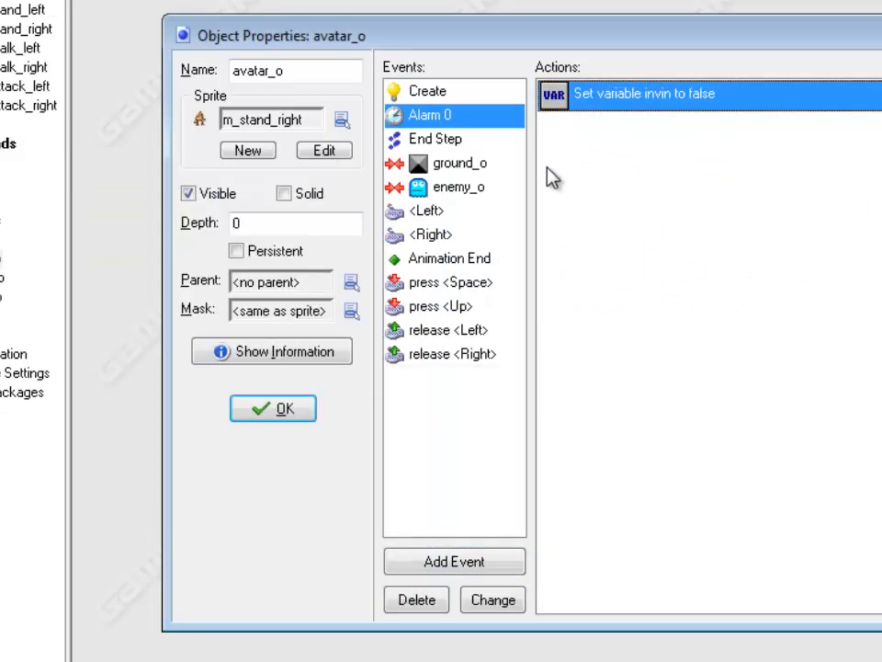
Step: Review the enemy_o collision actions and run the game to test moving the avatar into the enemy
left_click(465, 188)
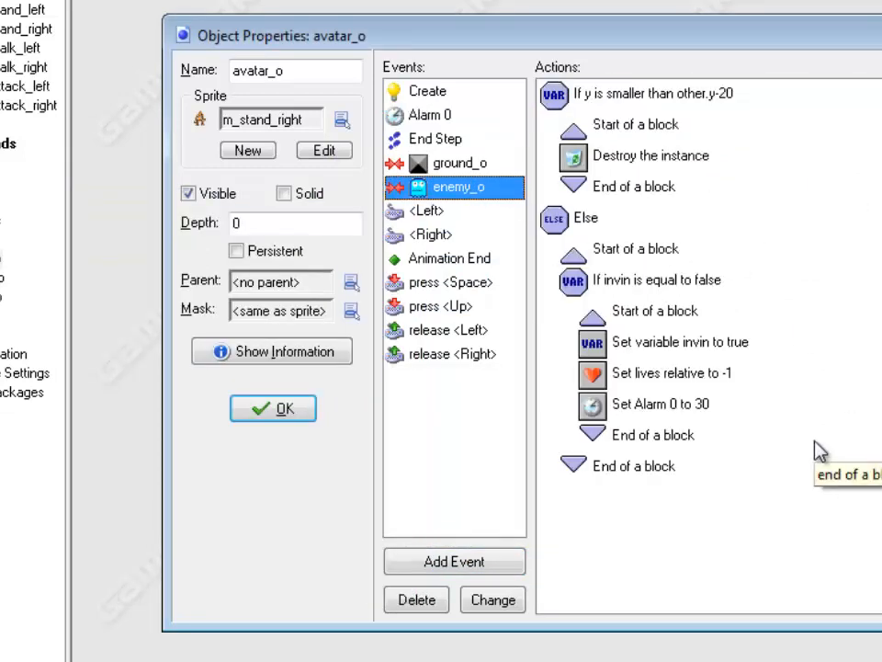
key("F5")
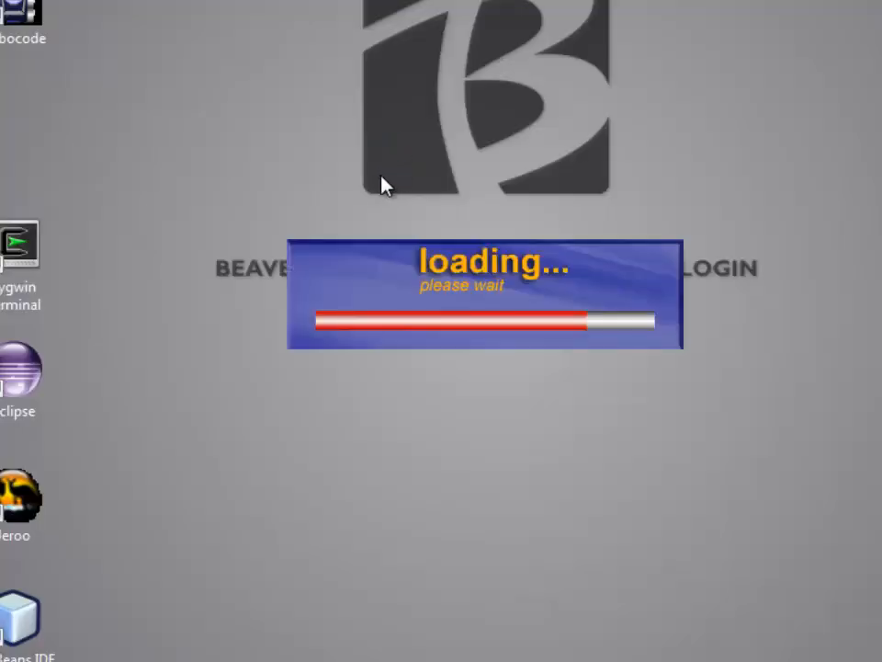
key("Right")
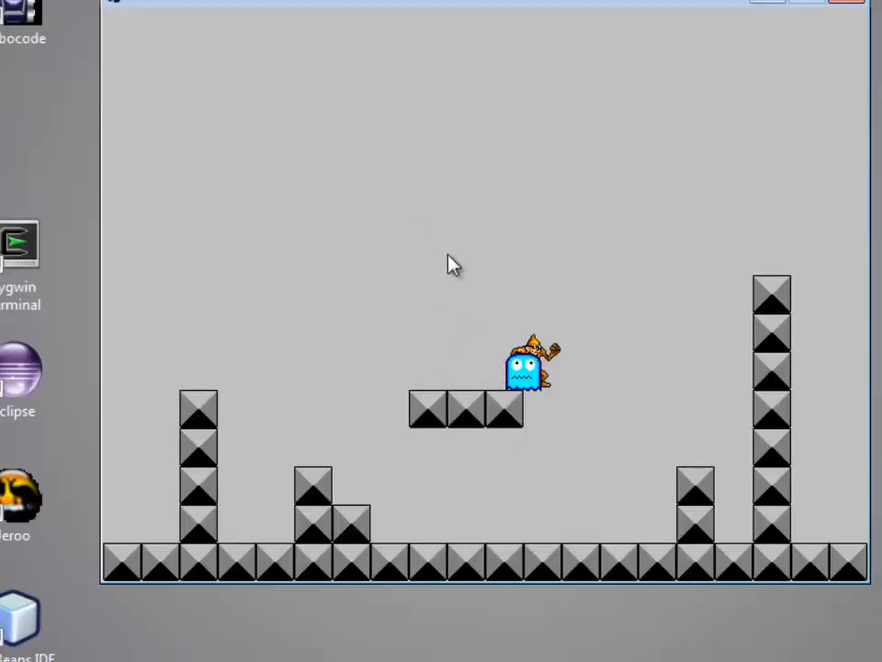